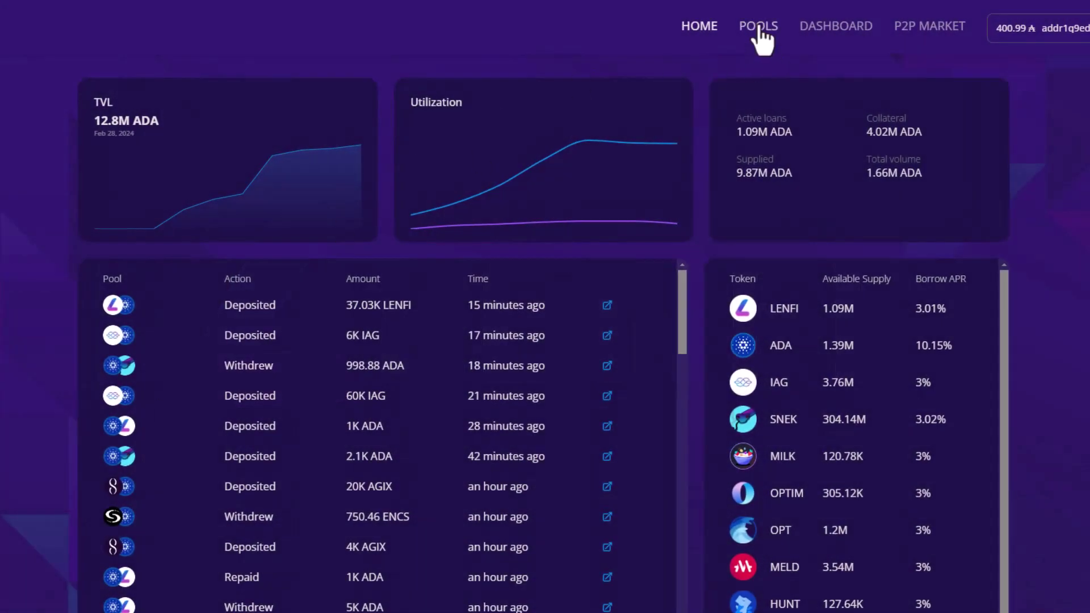
- Go to the POOLS list showing each pool's supply APY and borrow APR
left_click(759, 27)
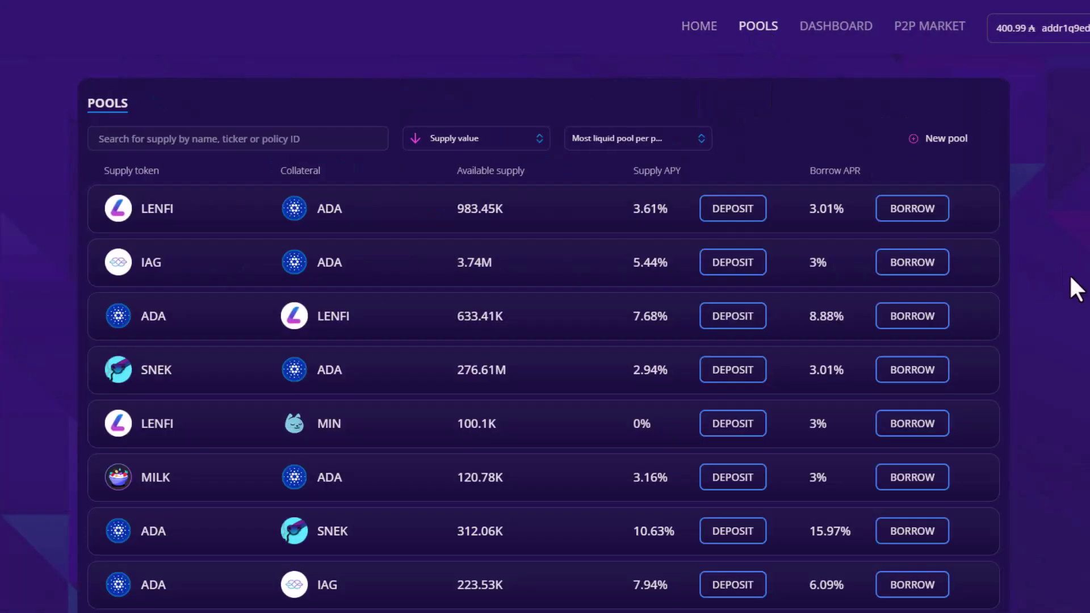
scroll(1072, 281, "down", 5)
scroll(543, 307, "down", 5)
scroll(543, 307, "up", 5)
scroll(544, 306, "up", 5)
- Begin a new pool with LENFI as supply token and the maximum 1,000 LENFI deposit
left_click(944, 137)
left_click(435, 279)
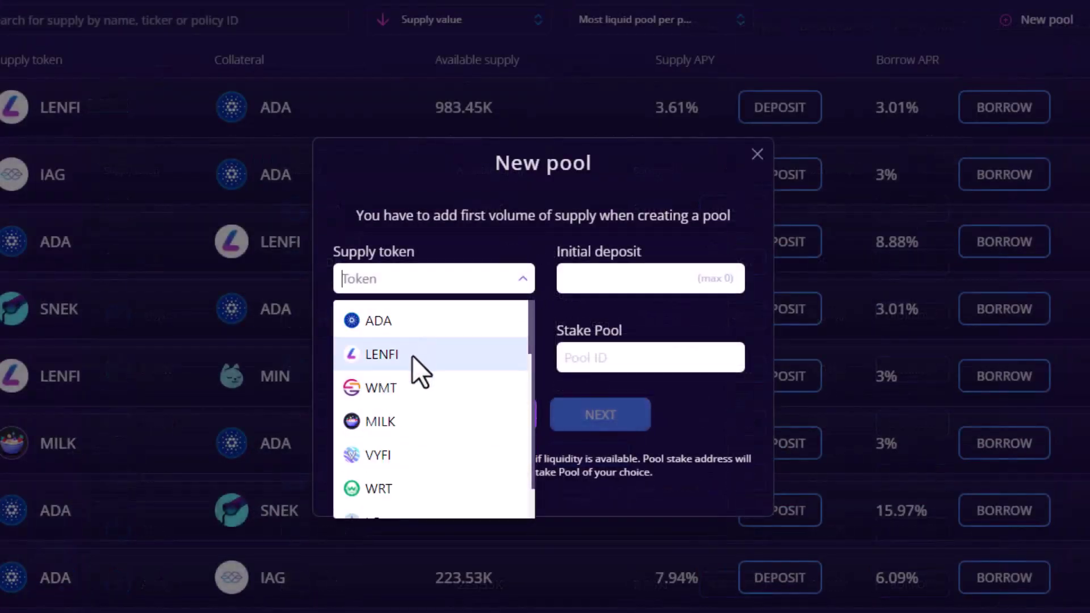
left_click(418, 354)
left_click(712, 279)
- Choose ADA as collateral and paste in the stake pool ID
left_click(434, 358)
left_click(409, 401)
key("ctrl+v")
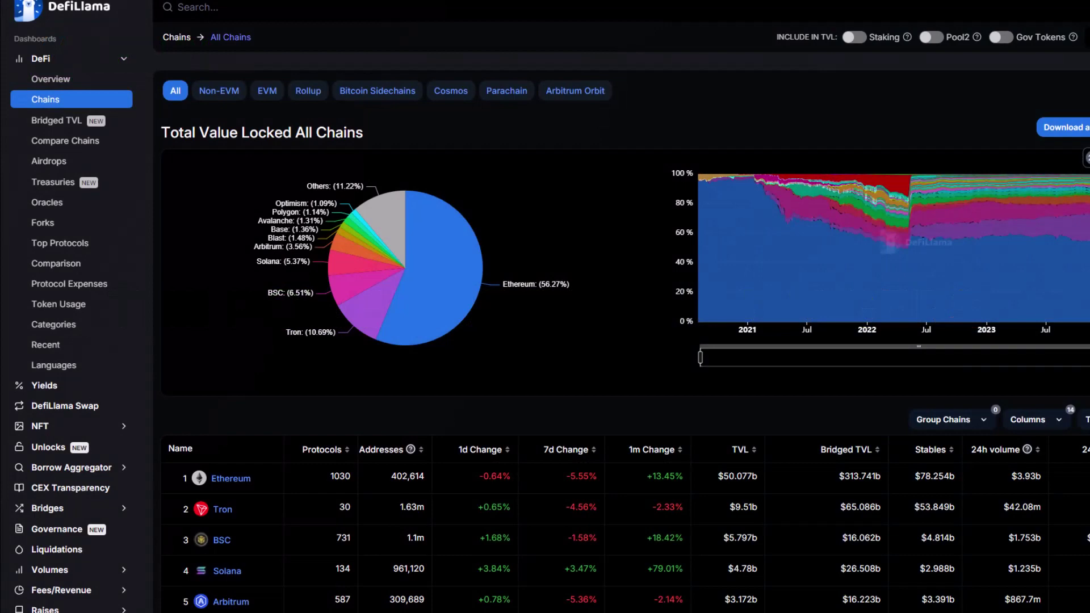
scroll(622, 341, "down", 5)
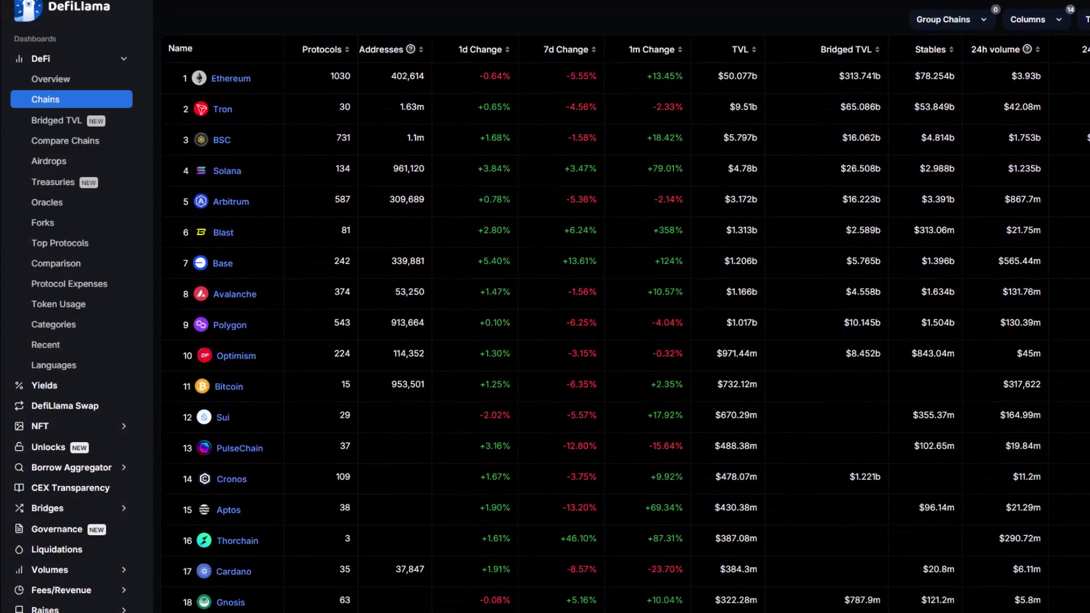
scroll(627, 306, "down", 1)
scroll(621, 341, "up", 1)
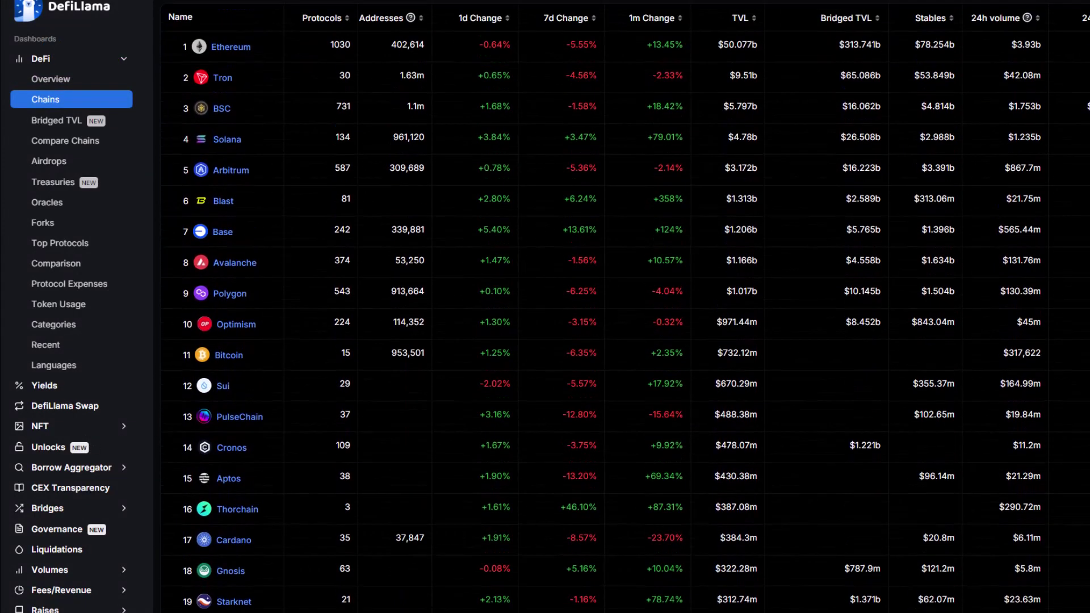
left_click(37, 83)
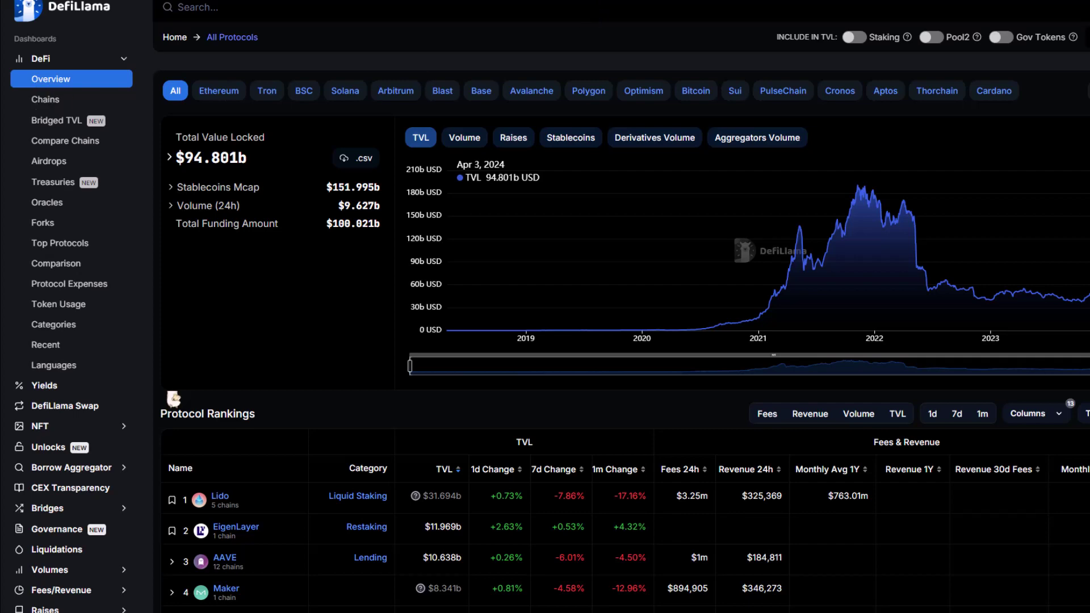
scroll(172, 398, "down", 1)
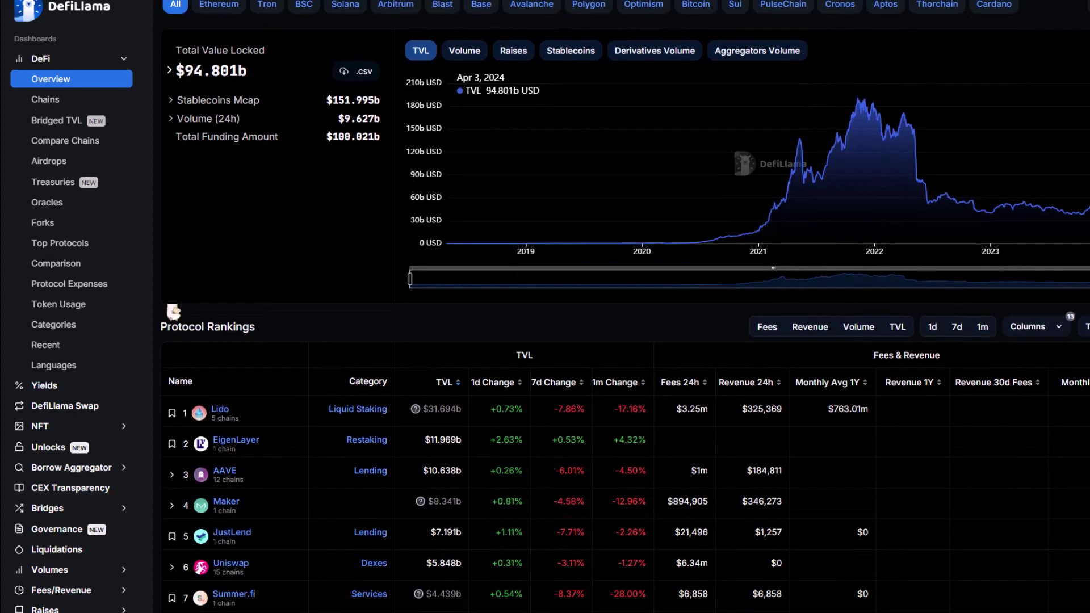
scroll(173, 398, "down", 3)
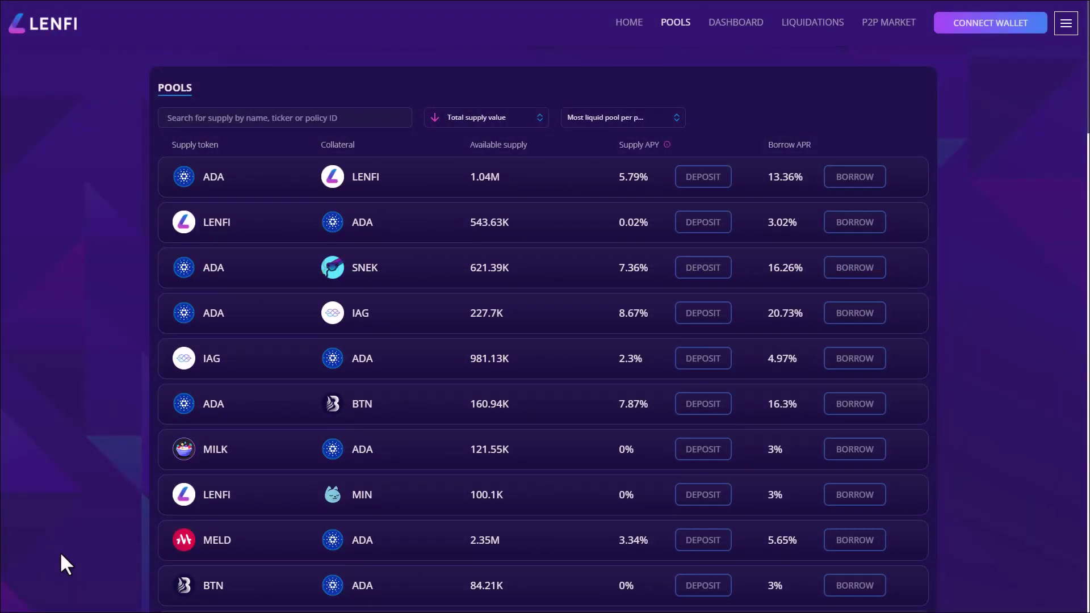
scroll(61, 553, "down", 2)
scroll(59, 555, "down", 2)
scroll(57, 556, "down", 1)
scroll(58, 556, "down", 1)
scroll(57, 556, "down", 1)
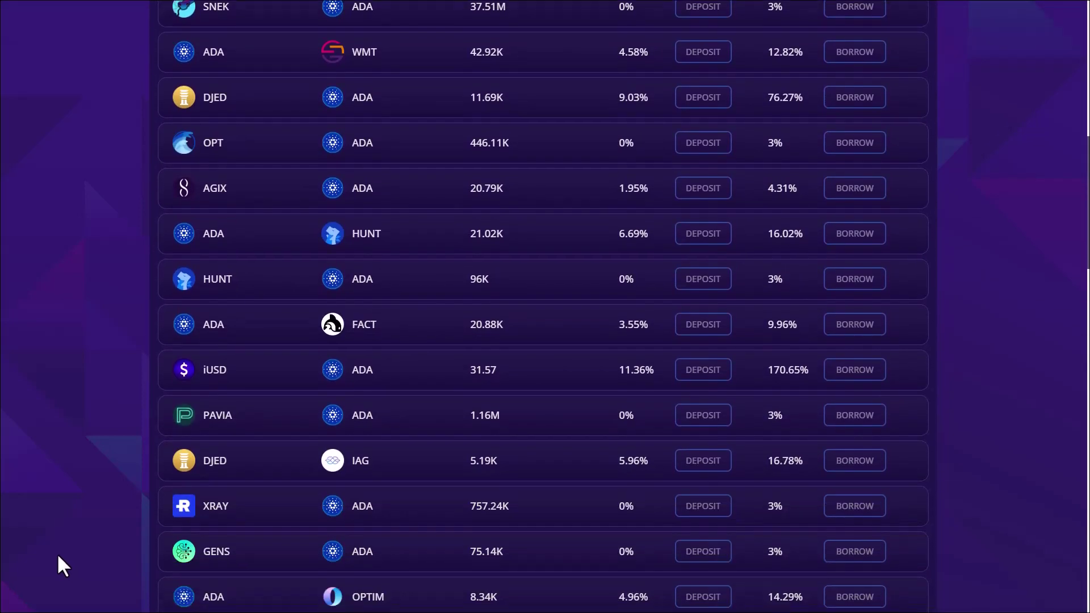
scroll(58, 556, "down", 1)
scroll(59, 556, "down", 2)
scroll(58, 556, "down", 1)
scroll(58, 555, "down", 1)
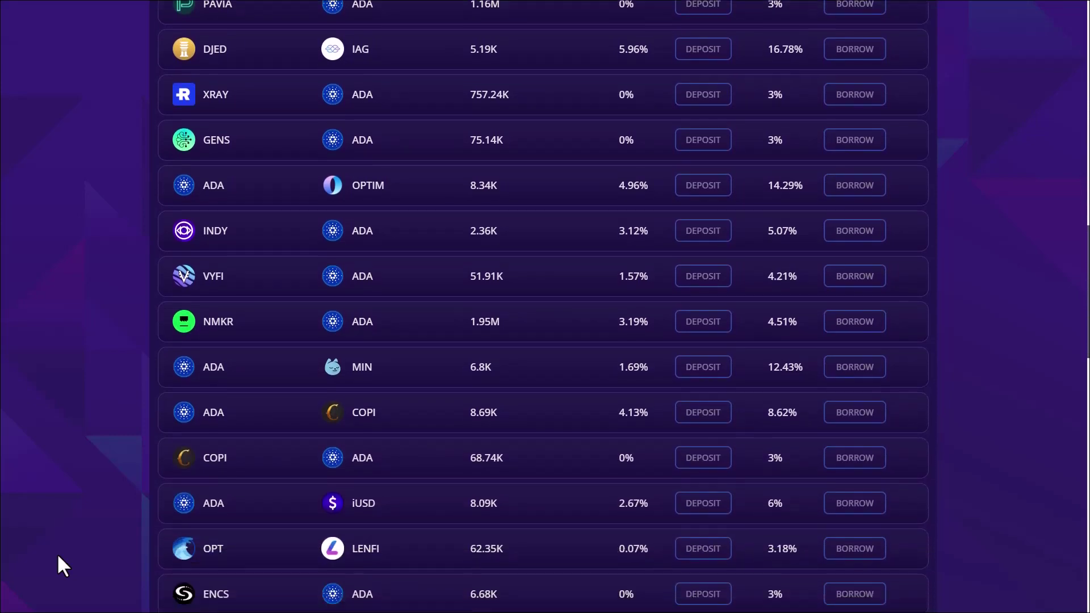
scroll(57, 556, "down", 2)
scroll(56, 557, "down", 1)
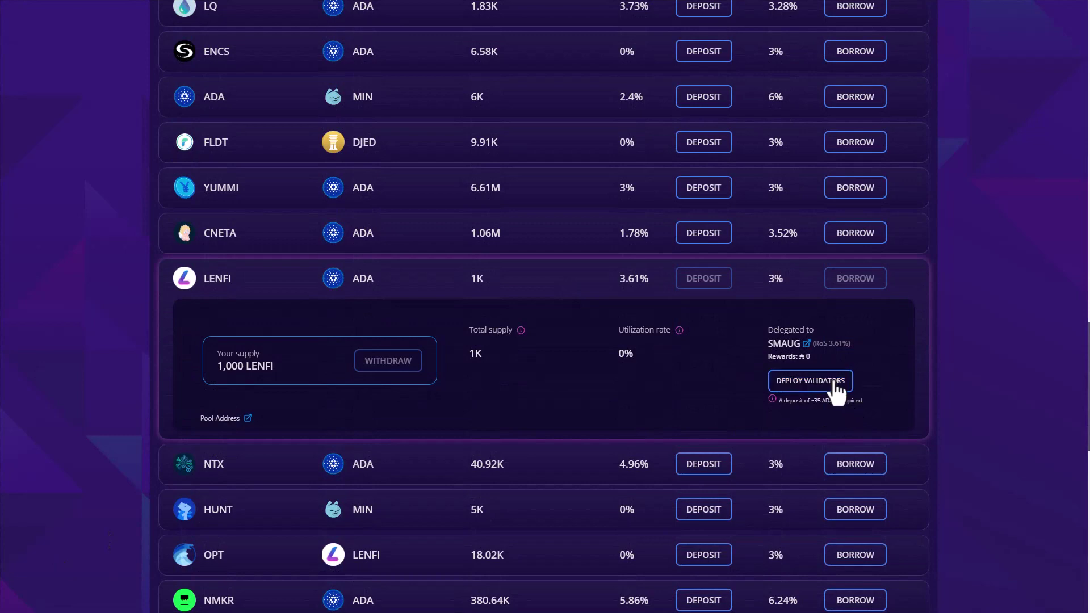
- Deploy validators for the LENFI/ADA pool and approve signing the transaction
left_click(830, 384)
left_click(615, 345)
- Enter the wallet password and submit the signed deployment transaction
key("ctrl+v")
key("Return")
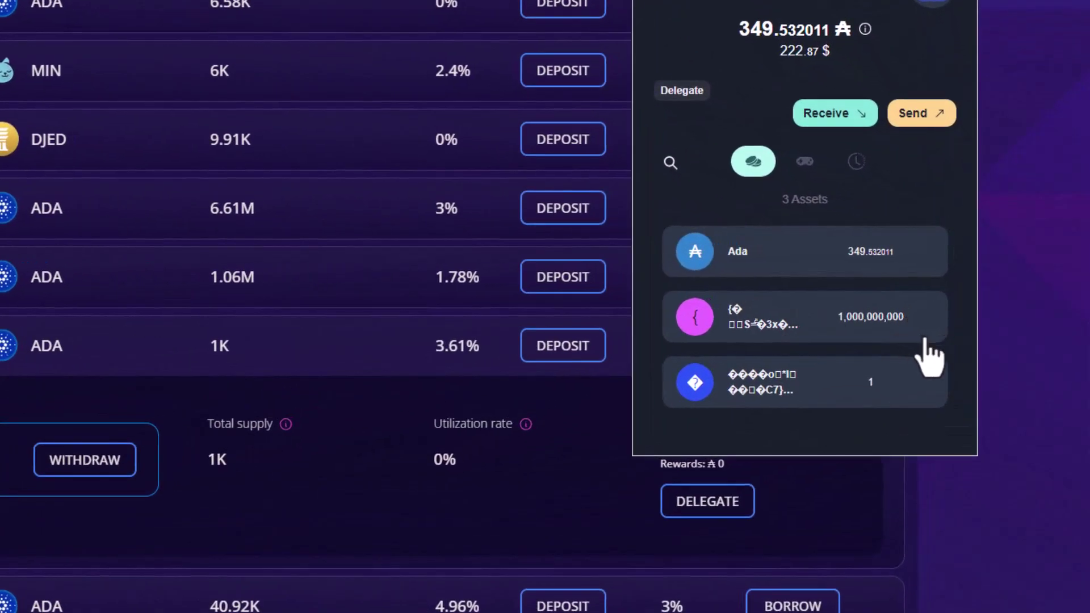
- Expand the second and third token rows to reveal their policy and asset IDs
left_click(922, 335)
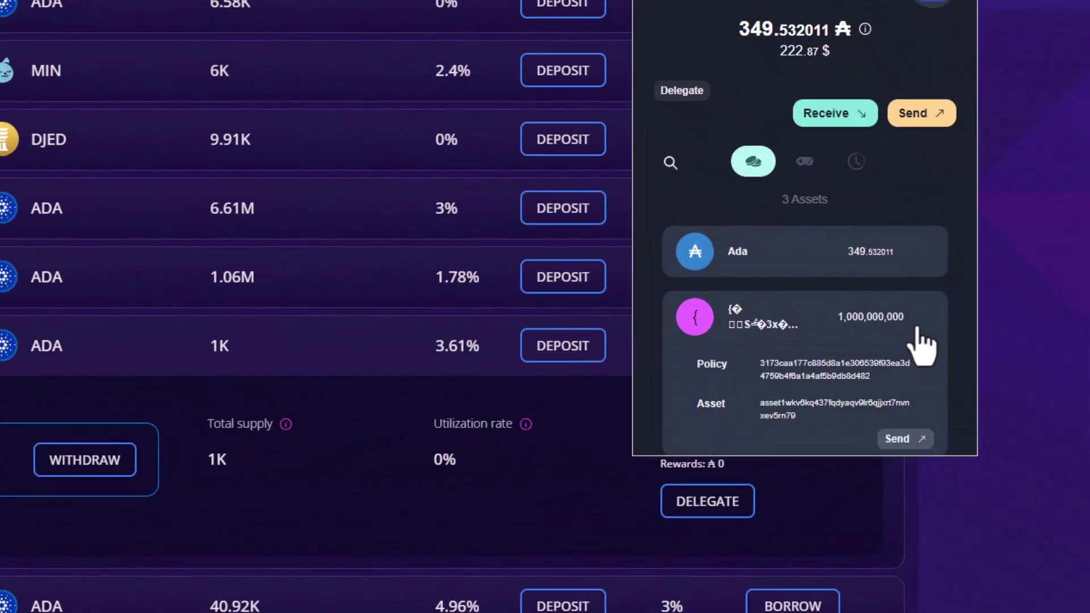
scroll(928, 328, "down", 1)
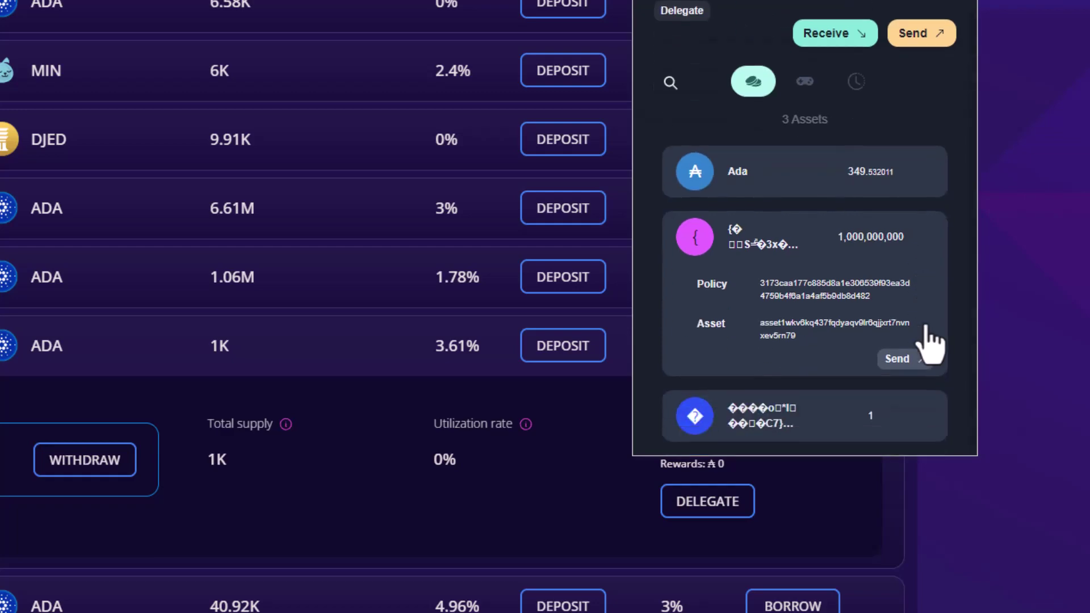
left_click(919, 441)
scroll(924, 430, "down", 2)
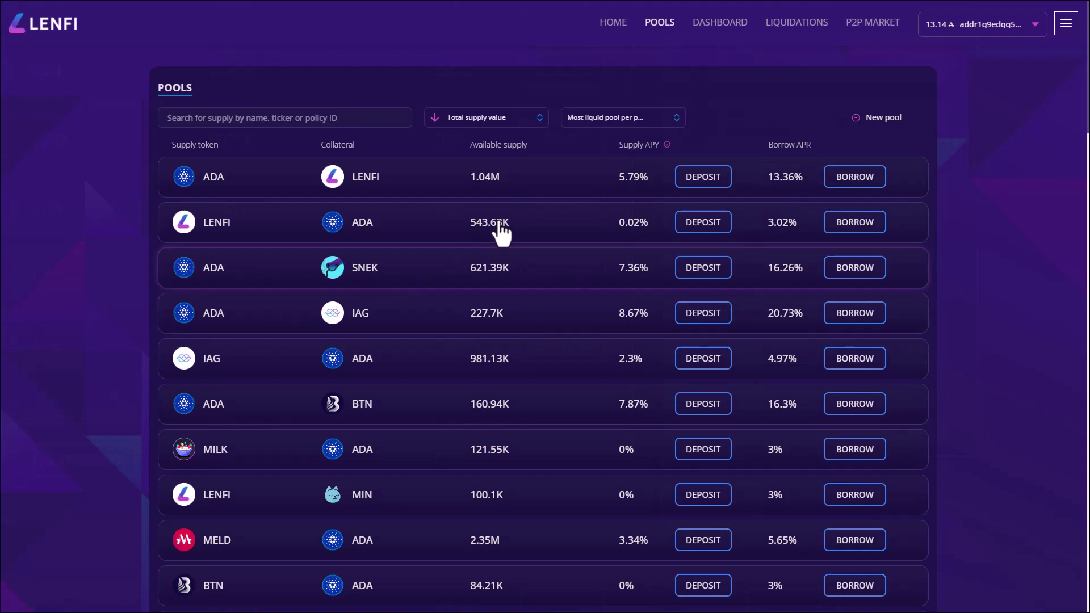
left_click(567, 189)
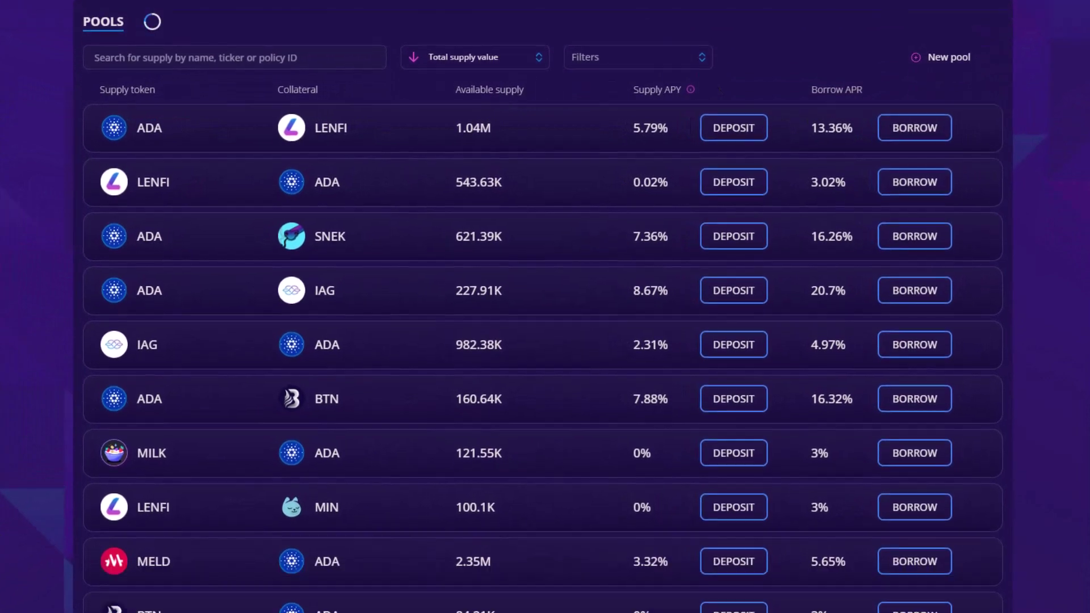
scroll(545, 341, "down", 3)
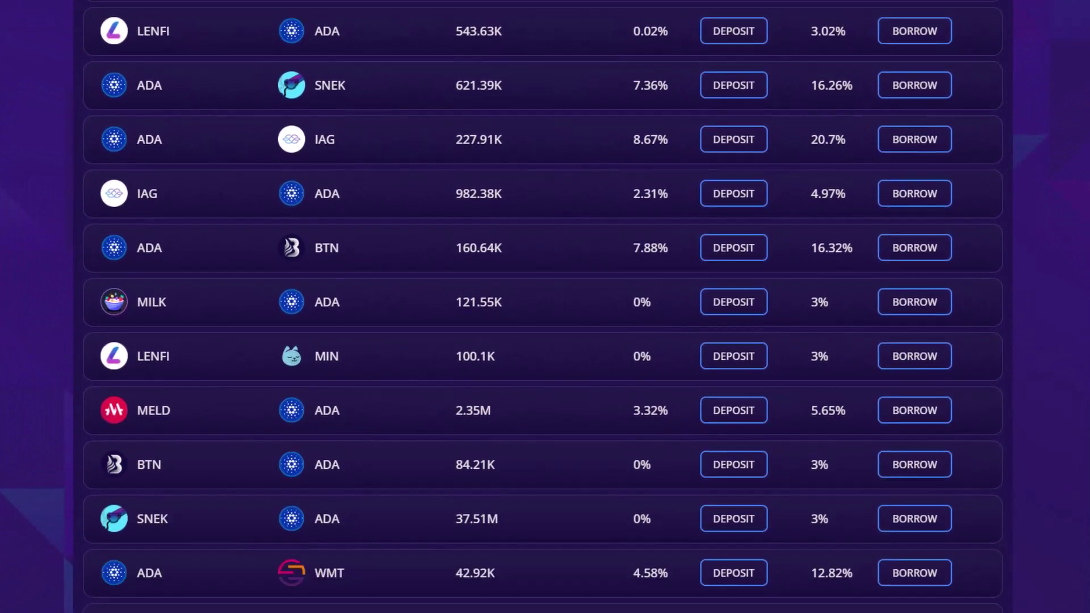
scroll(545, 340, "down", 2)
scroll(545, 341, "down", 2)
scroll(545, 341, "down", 2)
scroll(545, 340, "down", 1)
scroll(546, 341, "down", 2)
scroll(546, 341, "down", 2)
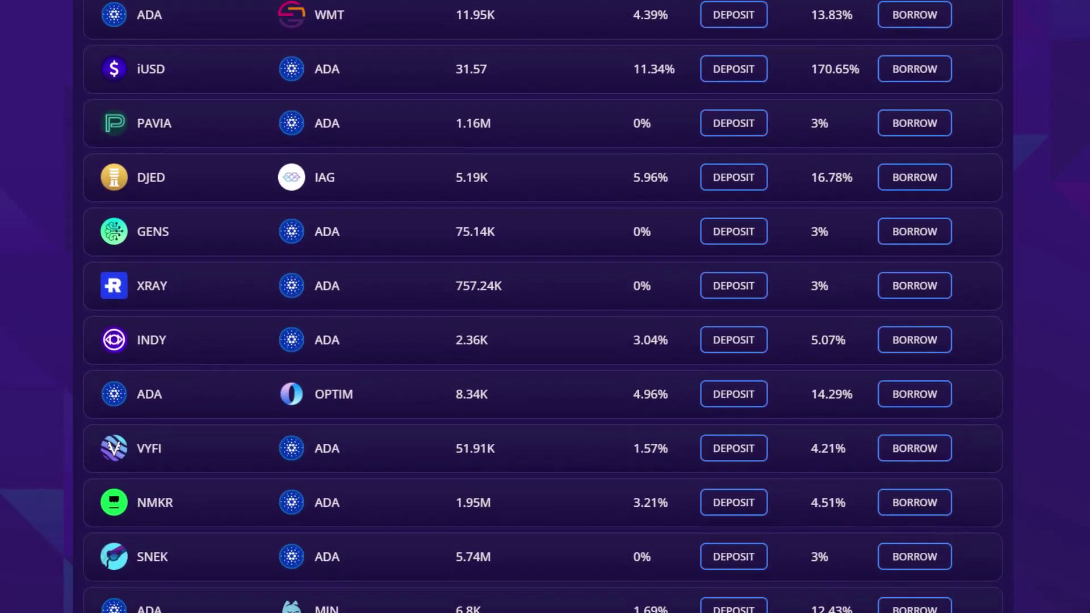
scroll(546, 308, "down", 2)
scroll(546, 307, "down", 3)
scroll(545, 307, "down", 1)
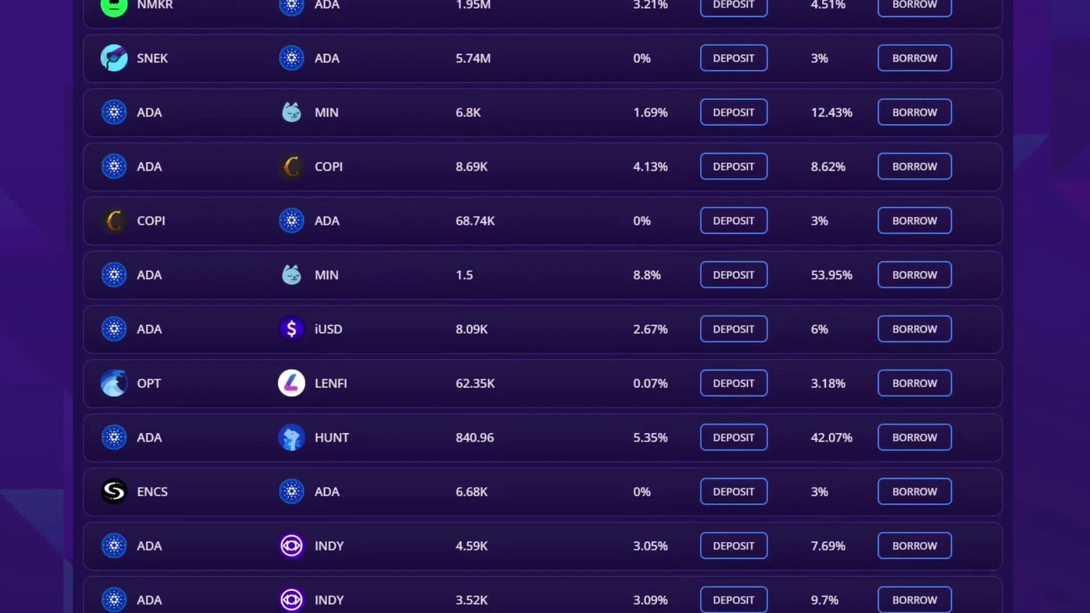
scroll(545, 307, "down", 1)
scroll(545, 308, "down", 2)
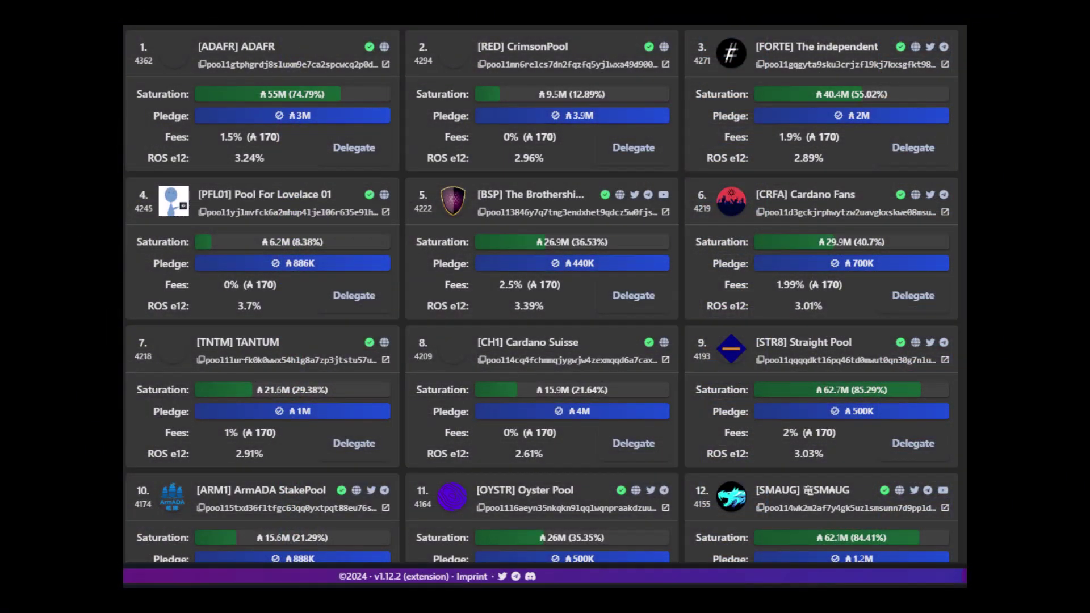
scroll(543, 295, "down", 1)
scroll(543, 295, "down", 2)
scroll(542, 295, "down", 2)
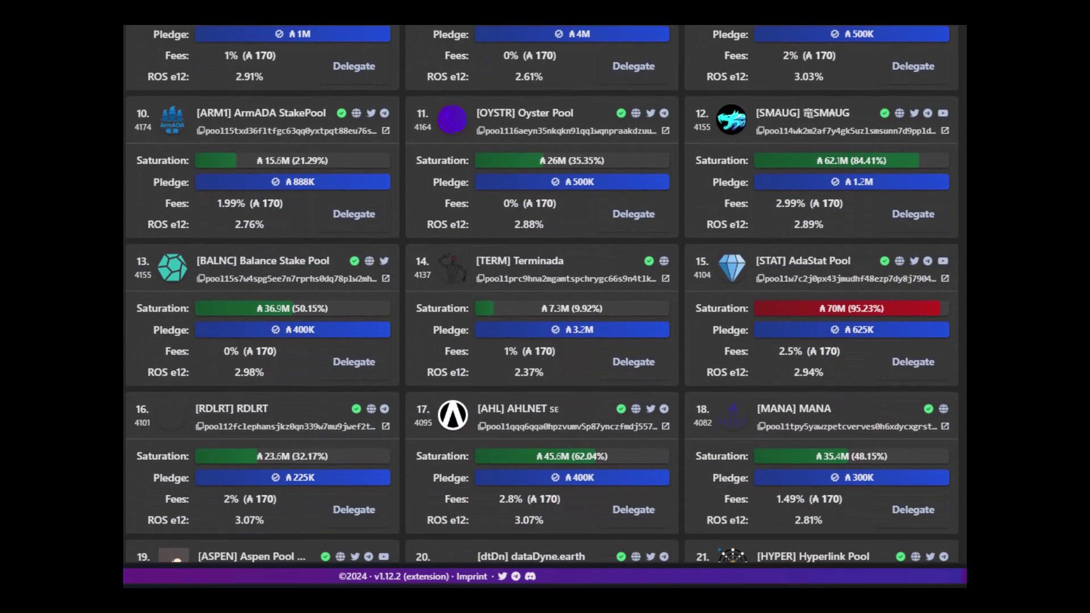
scroll(543, 294, "down", 1)
scroll(542, 295, "down", 3)
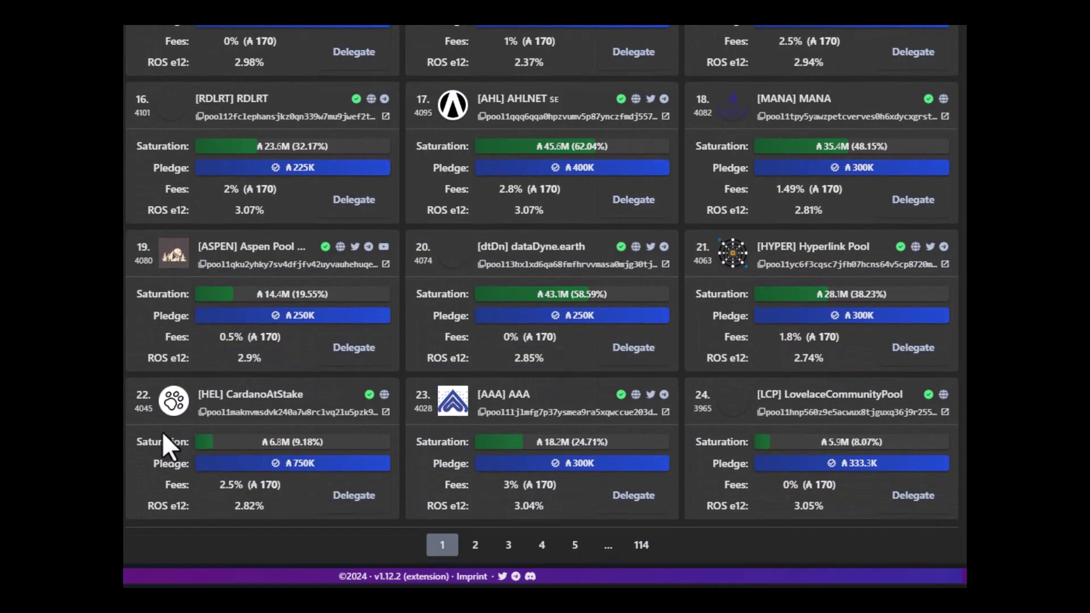
scroll(161, 431, "up", 2)
scroll(162, 432, "up", 2)
scroll(162, 431, "up", 2)
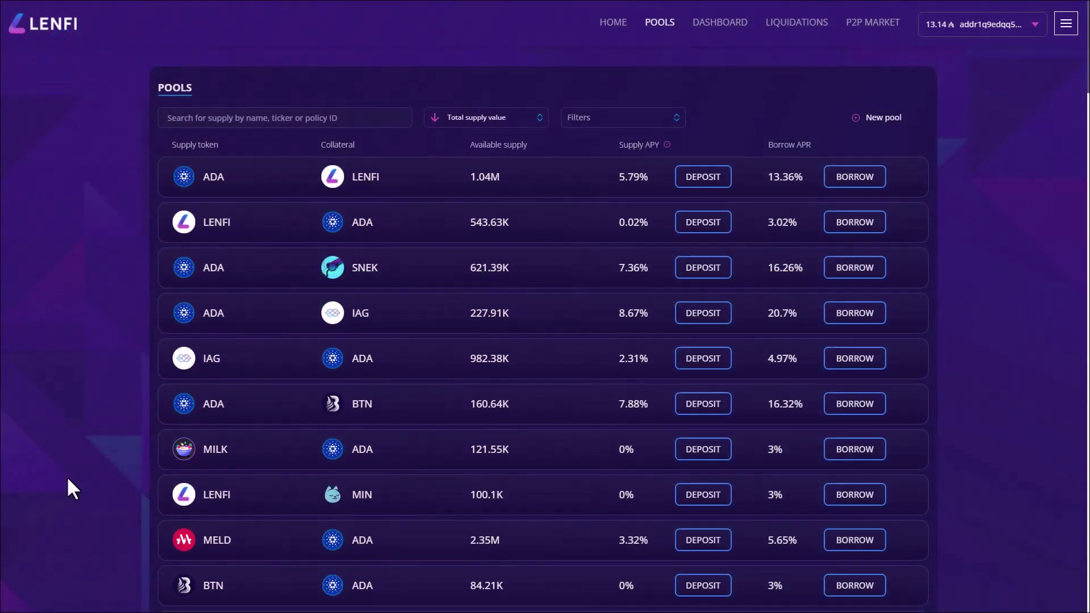
scroll(67, 479, "down", 2)
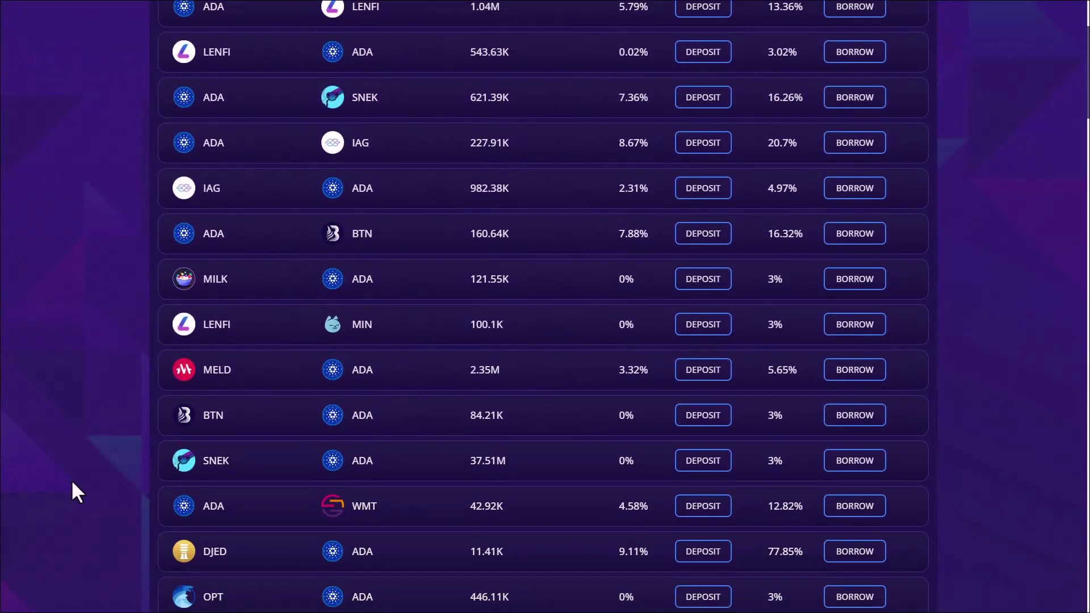
scroll(72, 481, "down", 1)
scroll(72, 482, "down", 1)
scroll(73, 485, "down", 2)
scroll(72, 487, "down", 1)
scroll(72, 484, "down", 2)
scroll(71, 490, "down", 2)
scroll(67, 495, "down", 1)
scroll(72, 505, "down", 1)
scroll(71, 504, "down", 2)
scroll(69, 511, "down", 2)
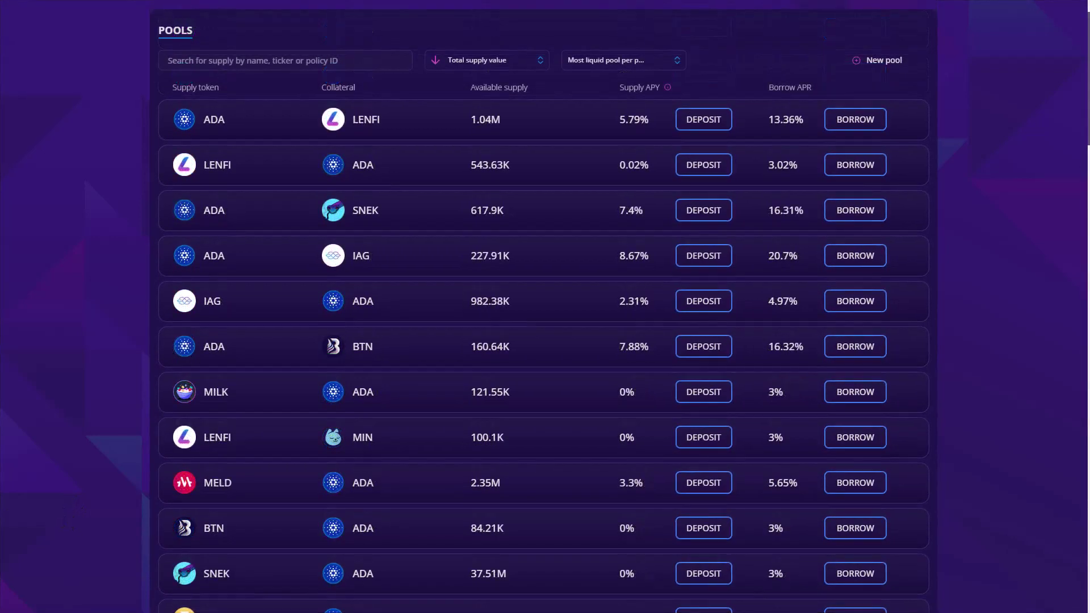
scroll(68, 388, "down", 1)
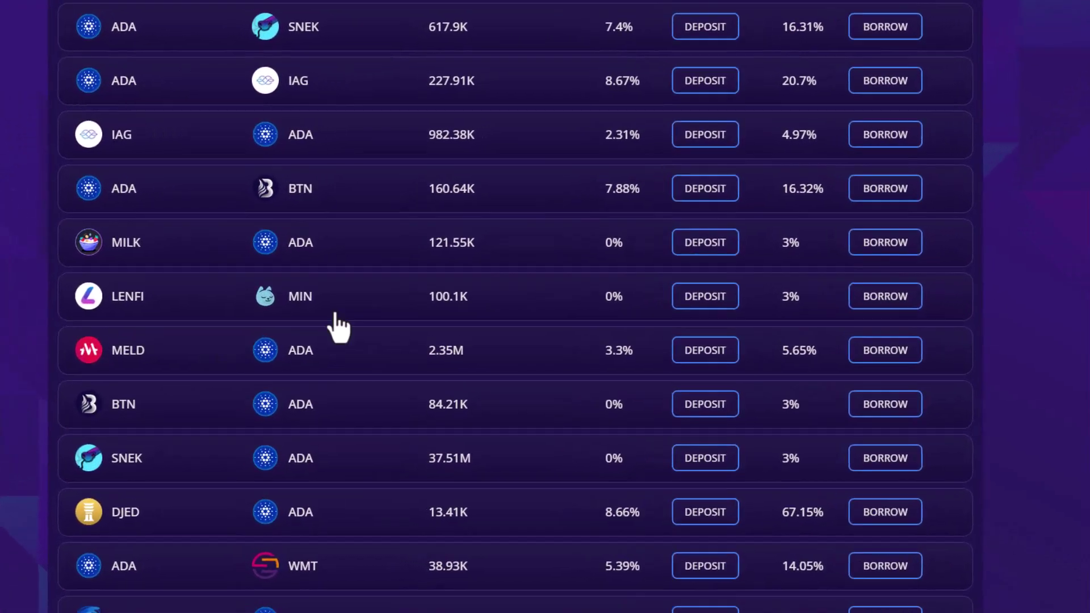
- Expand the ADA/BTN pool row to show total supply, utilization and delegation
left_click(376, 209)
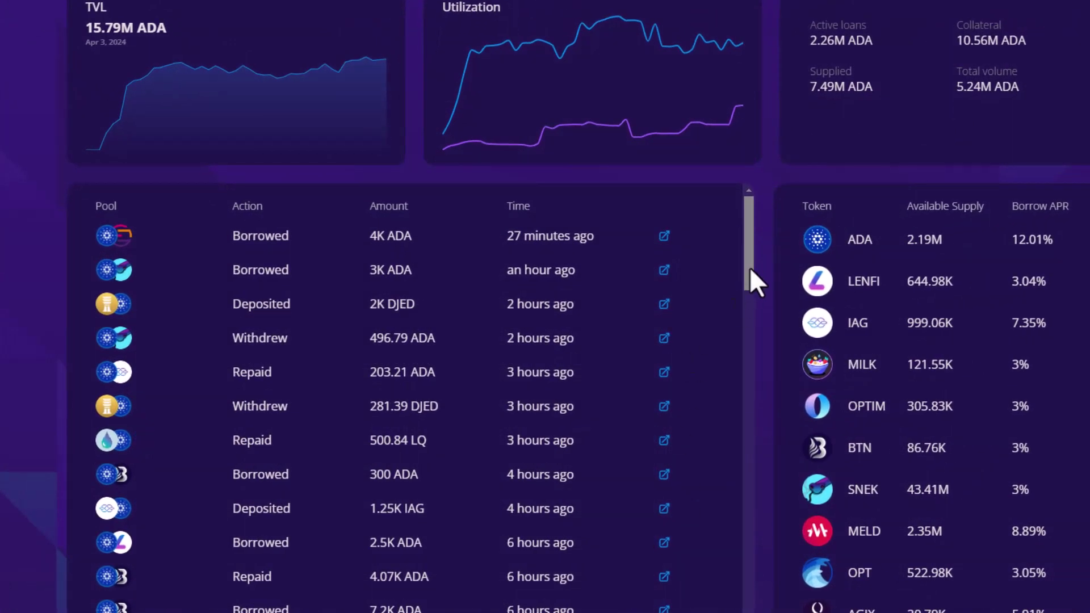
left_click_drag(749, 267, 784, 426)
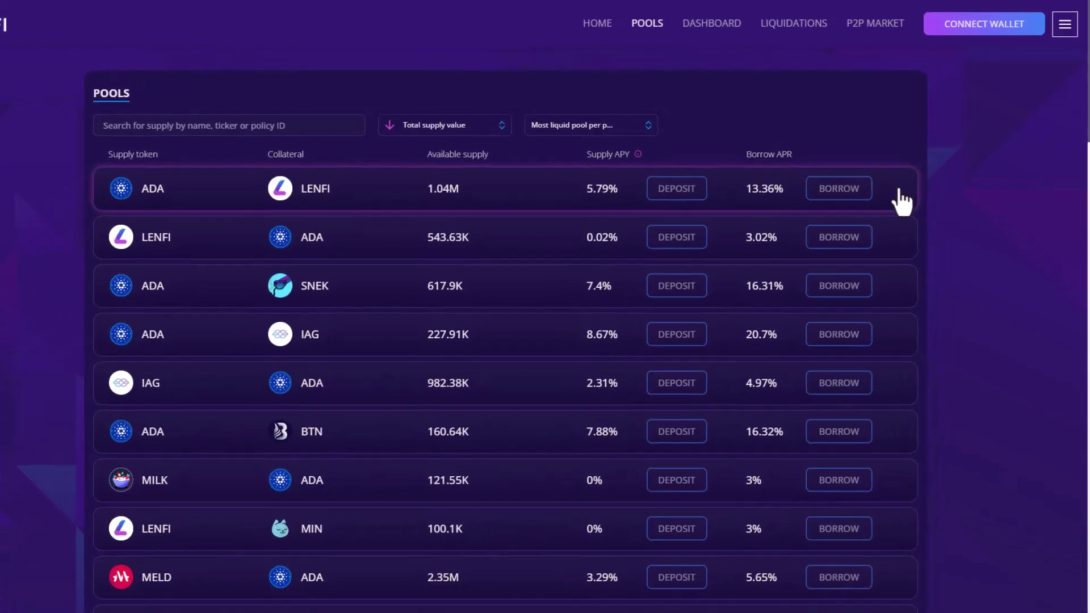
- Expand the ADA/LENFI, LENFI/ADA, ADA/SNEK, ADA/IAG, IAG/ADA and ADA/BTN pool details
left_click(902, 202)
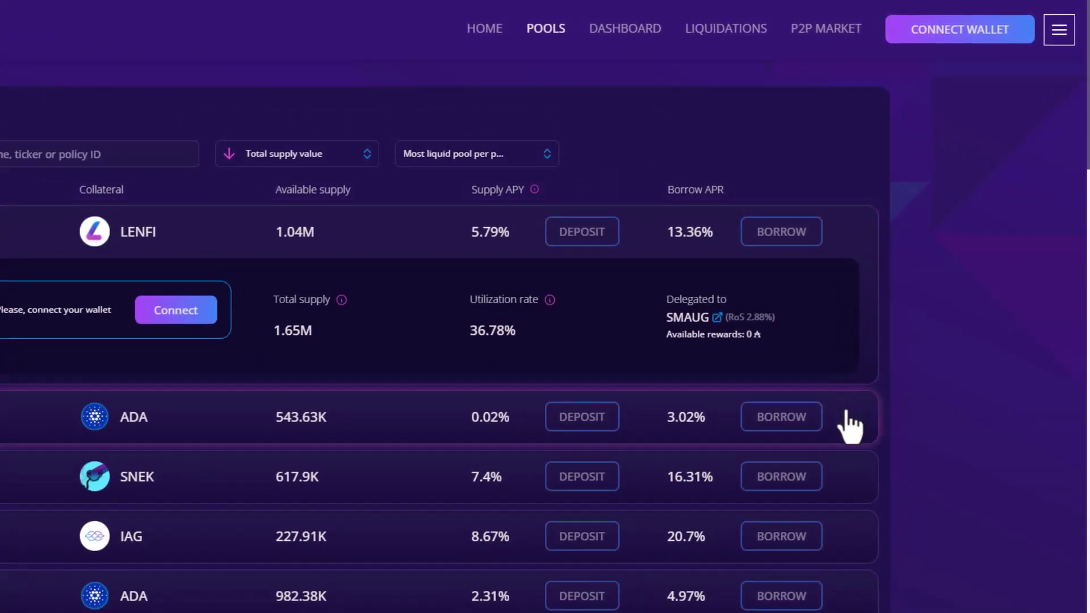
left_click(848, 411)
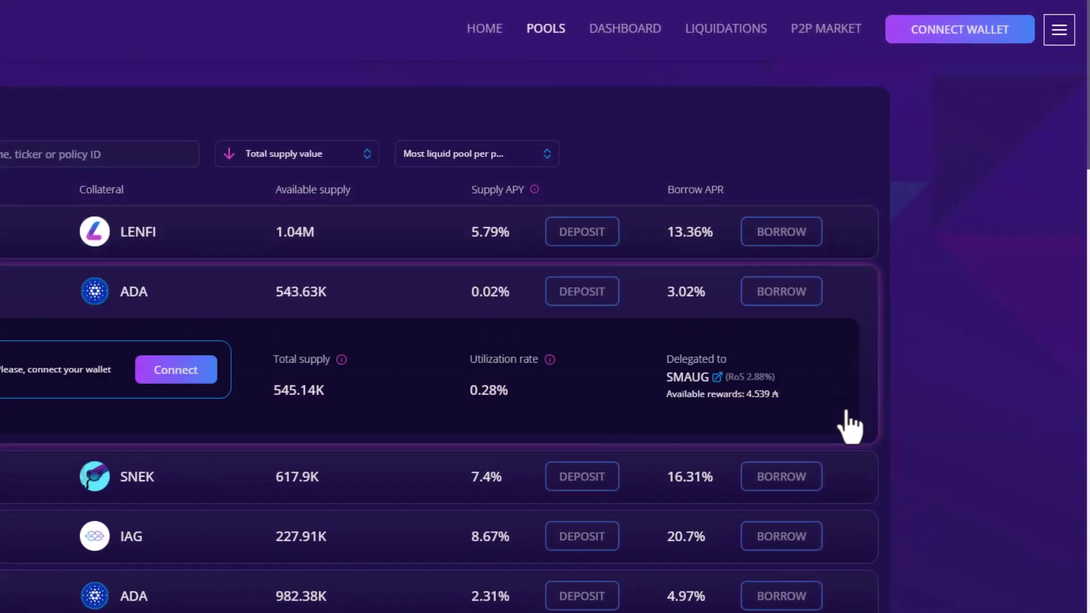
left_click(855, 492)
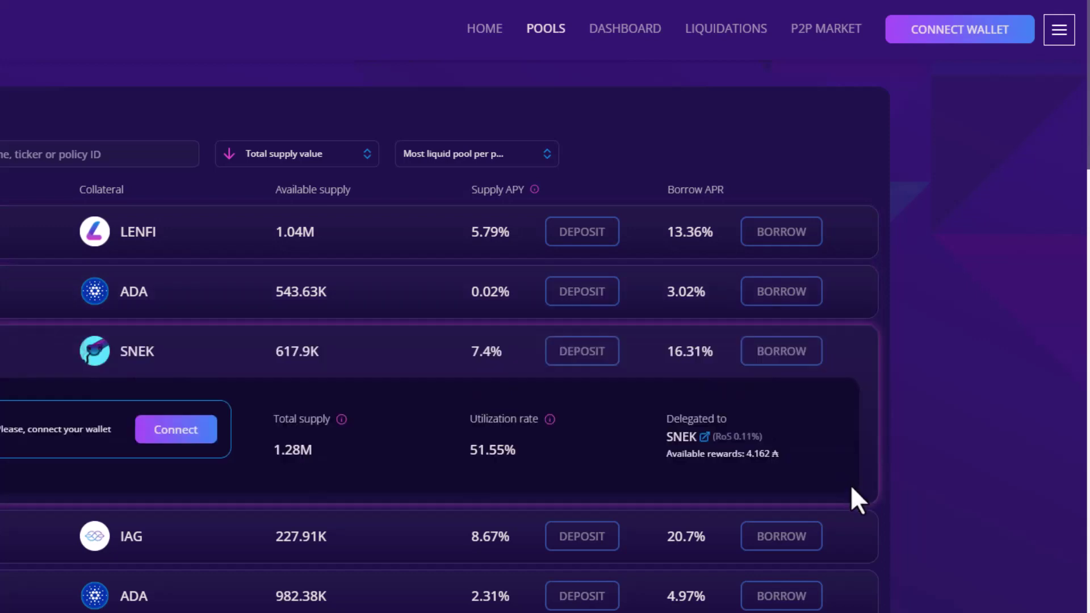
left_click(846, 556)
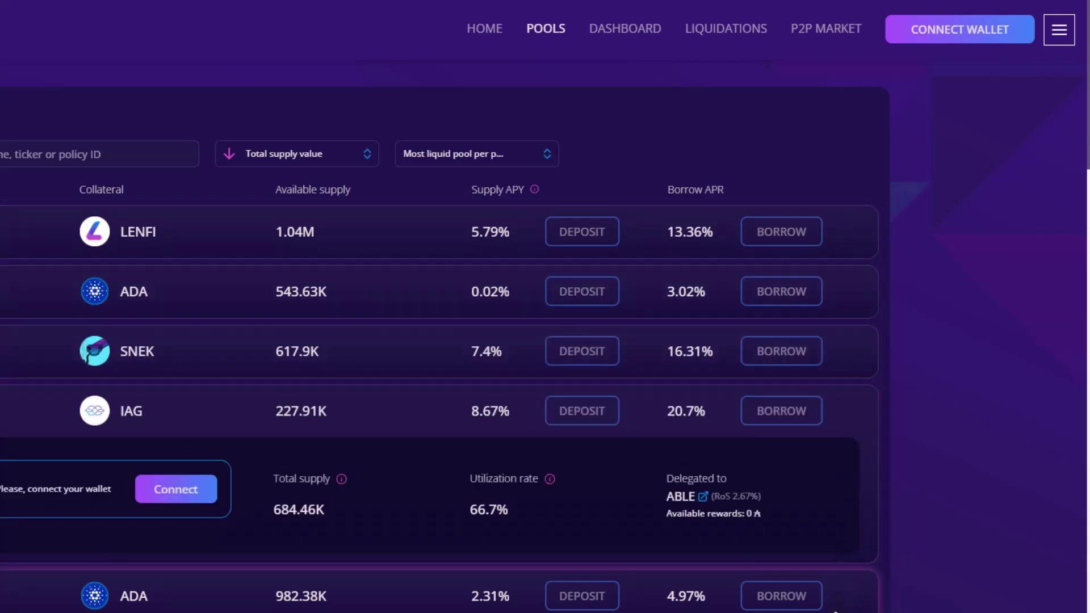
left_click(836, 605)
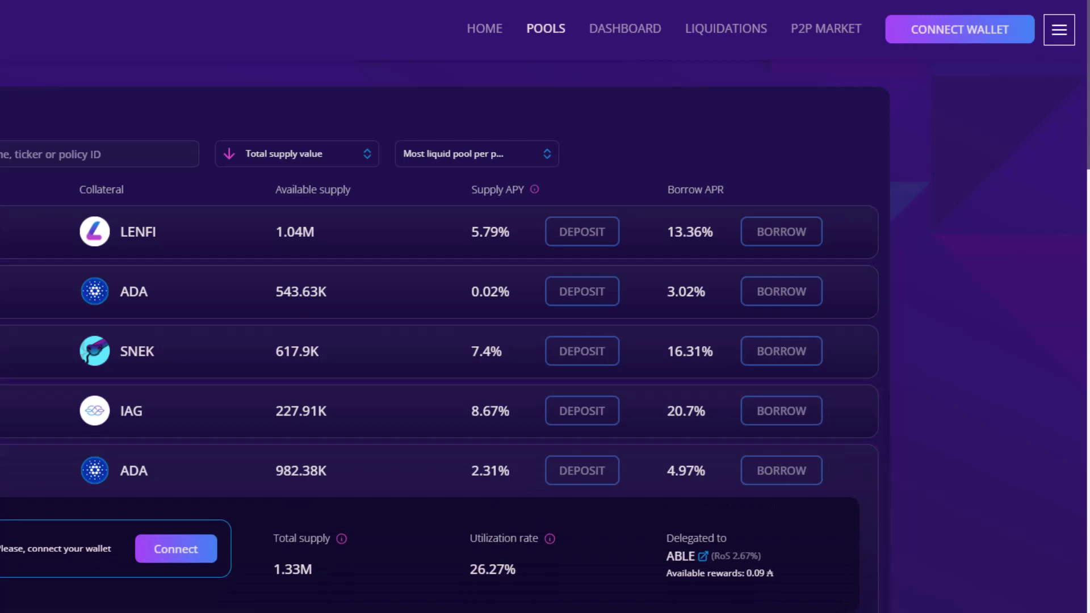
left_click(853, 606)
scroll(860, 601, "down", 2)
scroll(871, 594, "down", 2)
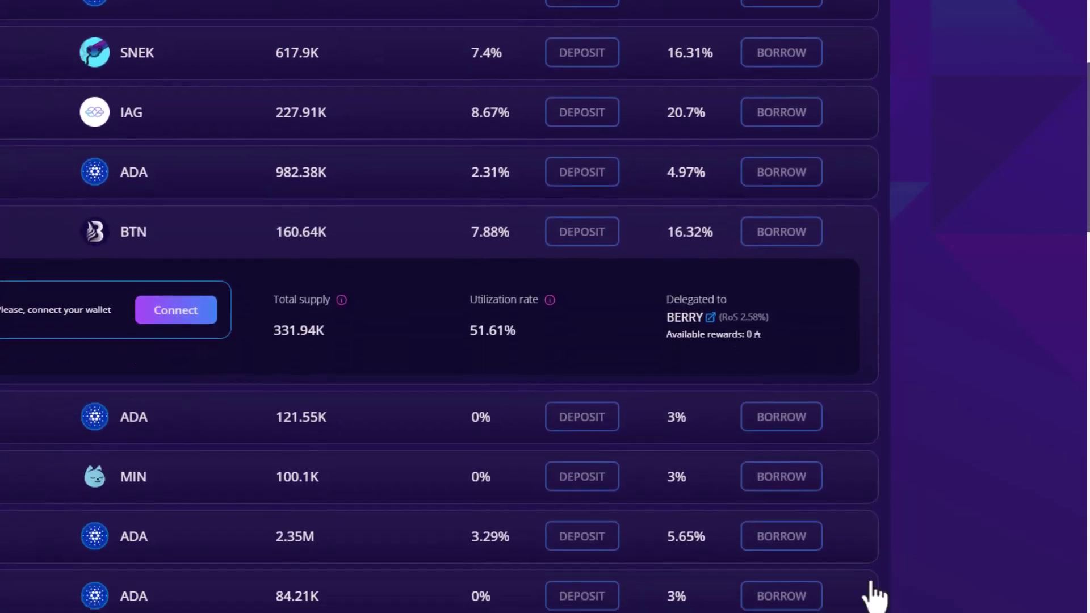
- Expand MILK/ADA, MELD/ADA, BTN/ADA, the 37.51M and 13.41K pools, and the WMT-collateral pool
left_click(851, 430)
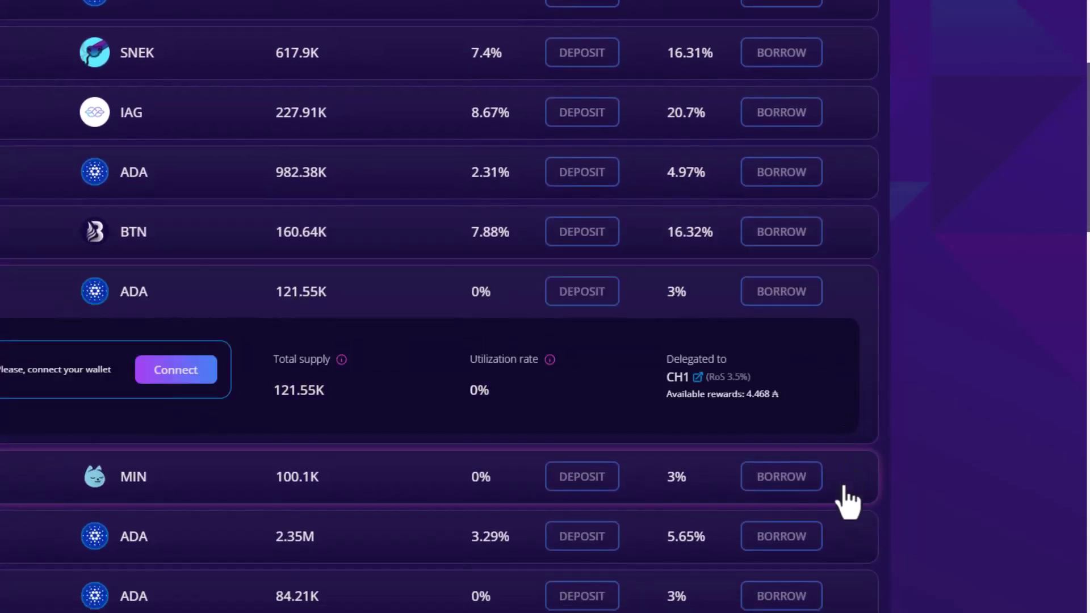
left_click(843, 536)
scroll(848, 543, "down", 2)
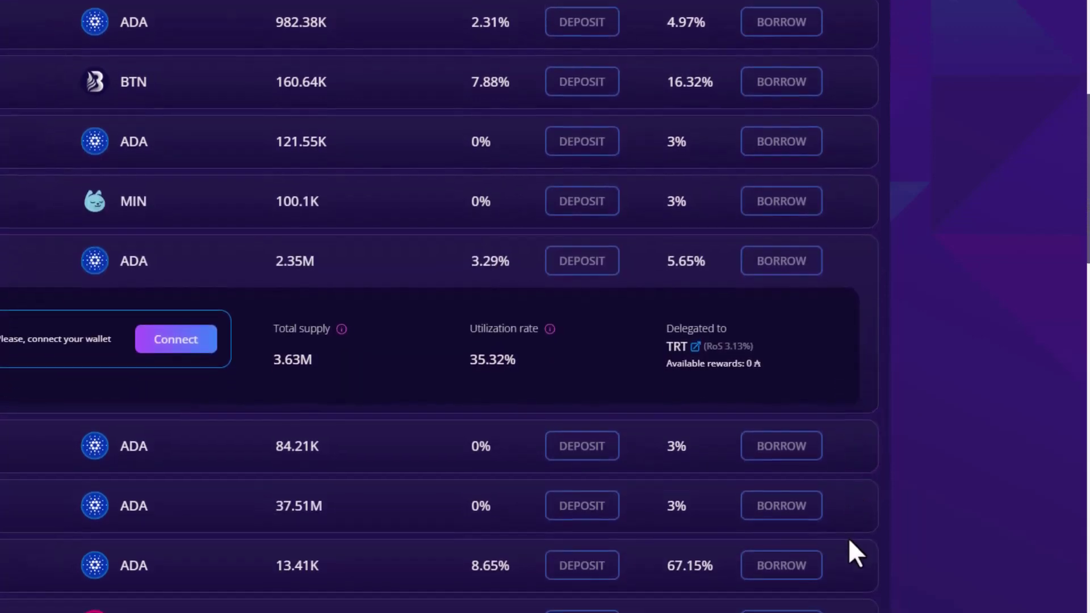
scroll(852, 494, "down", 1)
left_click(856, 387)
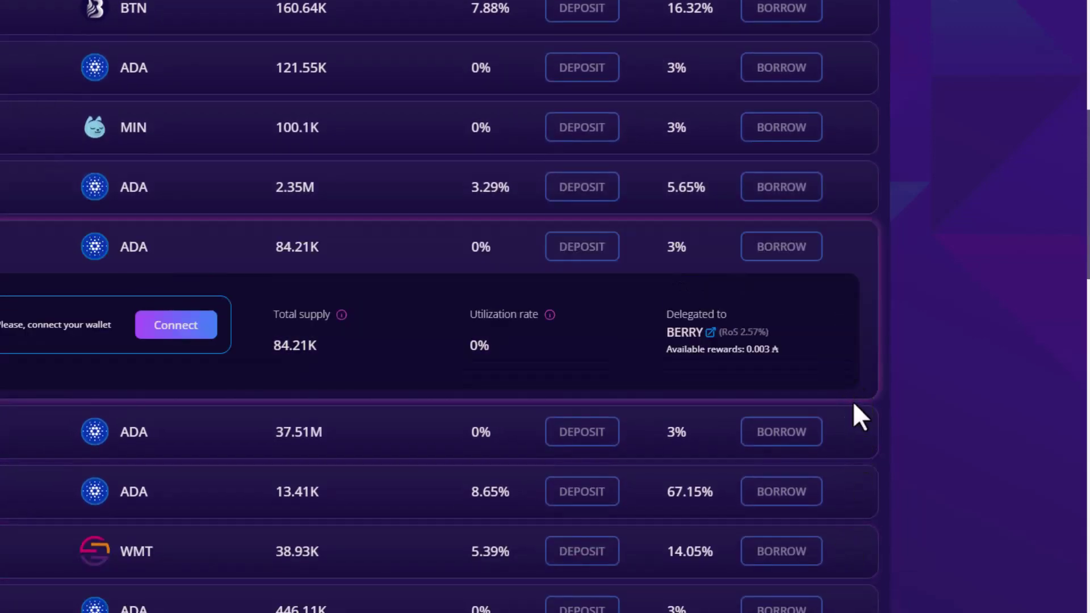
left_click(852, 451)
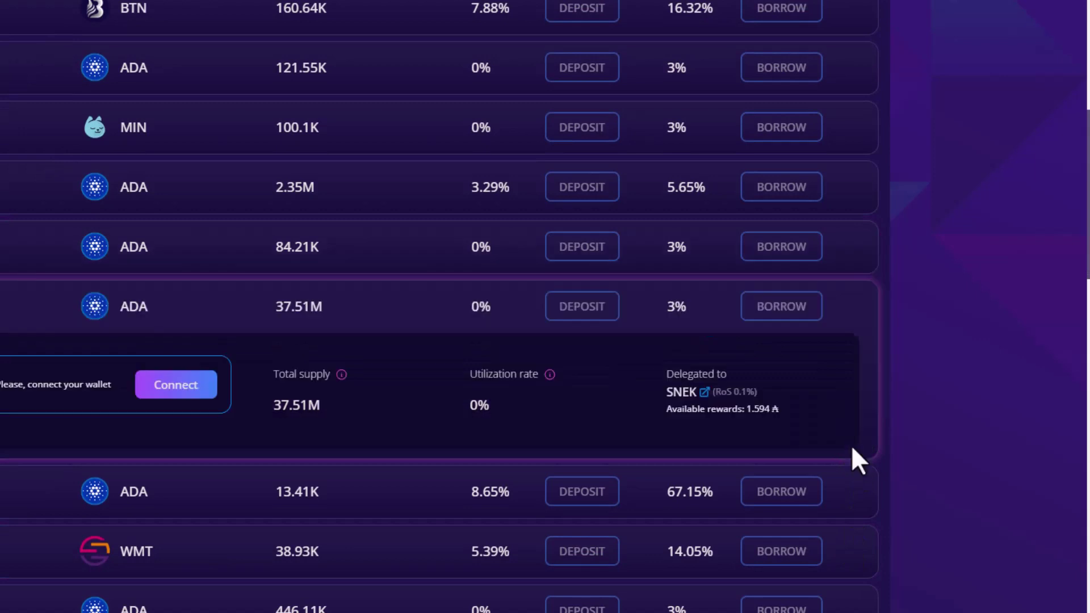
left_click(852, 509)
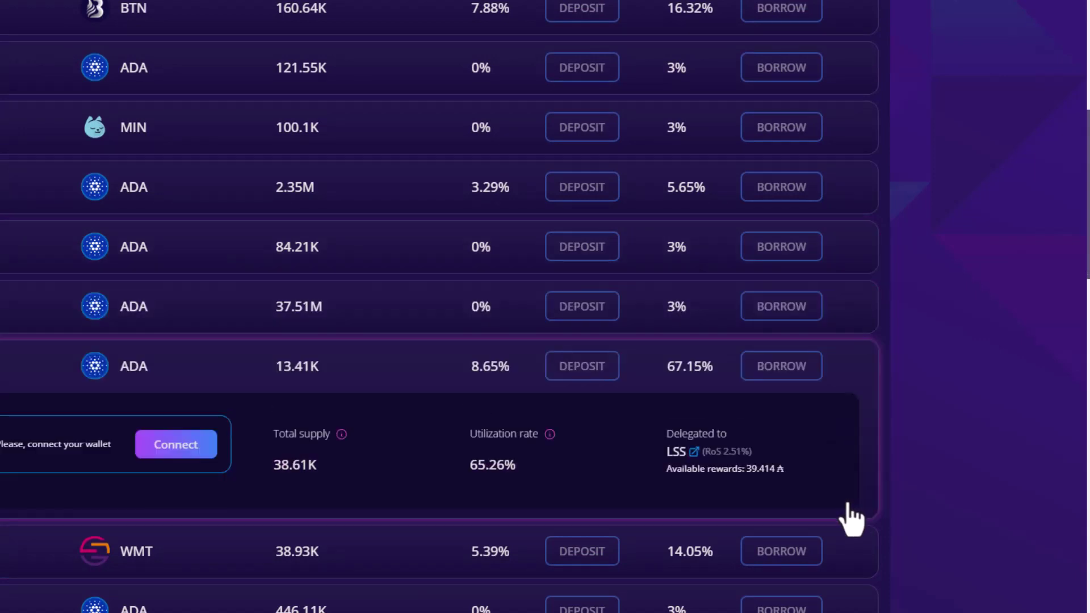
scroll(852, 528, "down", 2)
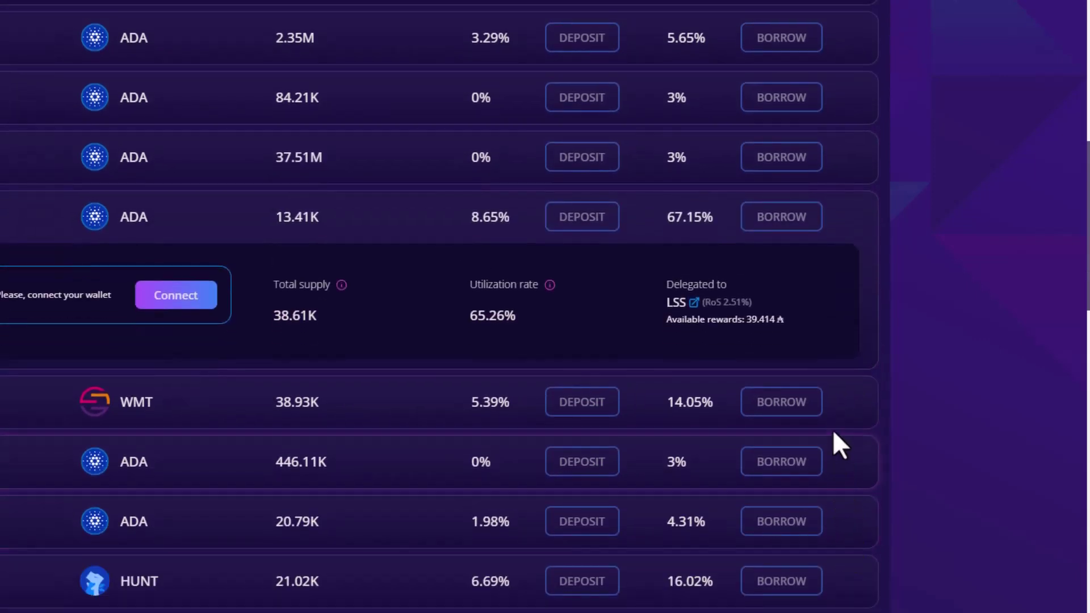
left_click(835, 423)
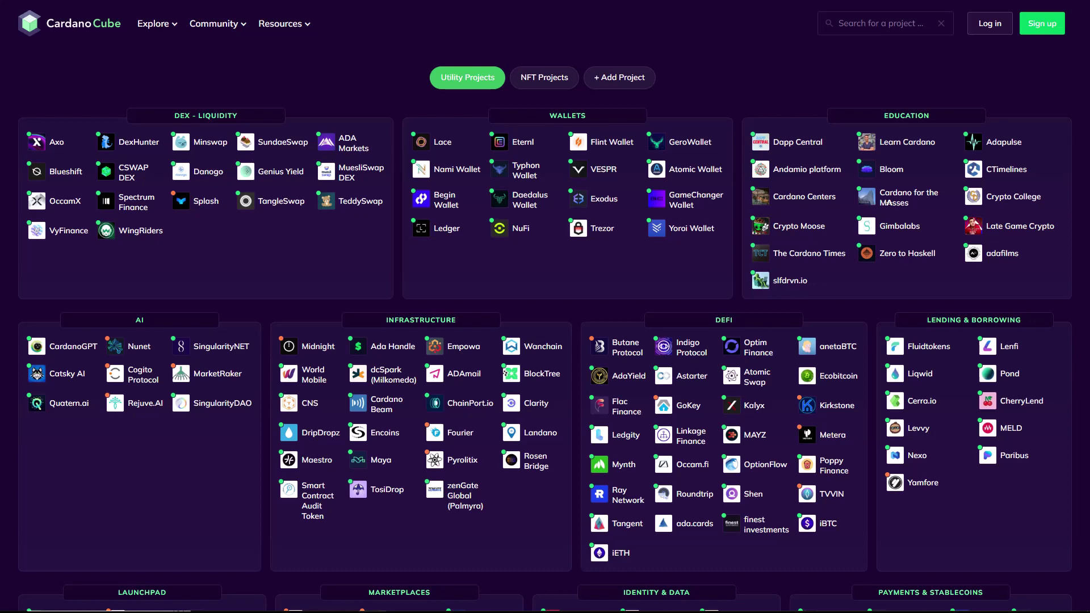
scroll(272, 520, "down", 2)
scroll(253, 533, "down", 3)
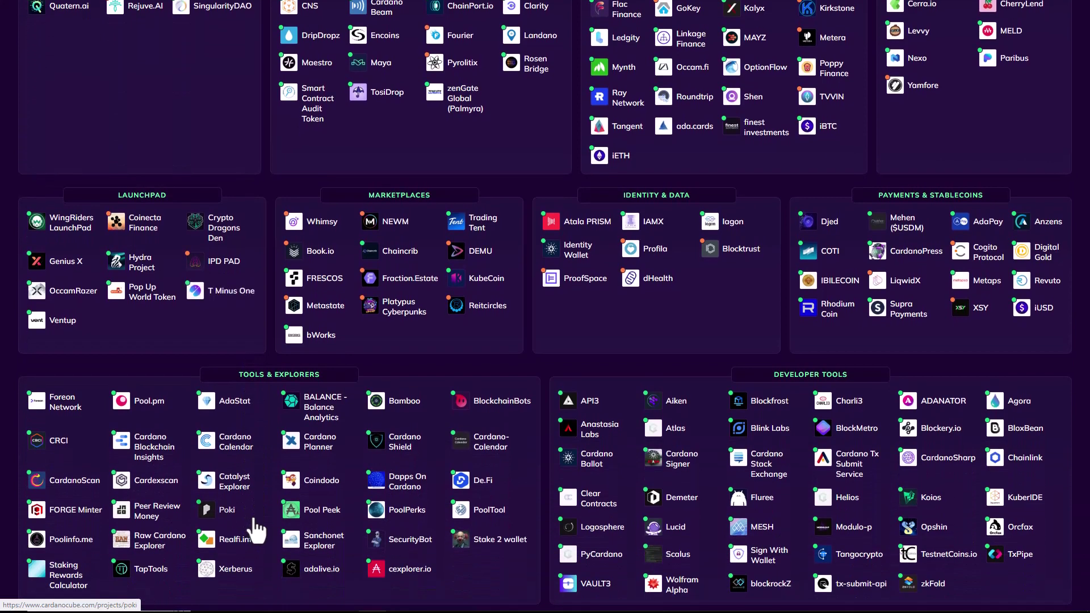
scroll(256, 530, "down", 3)
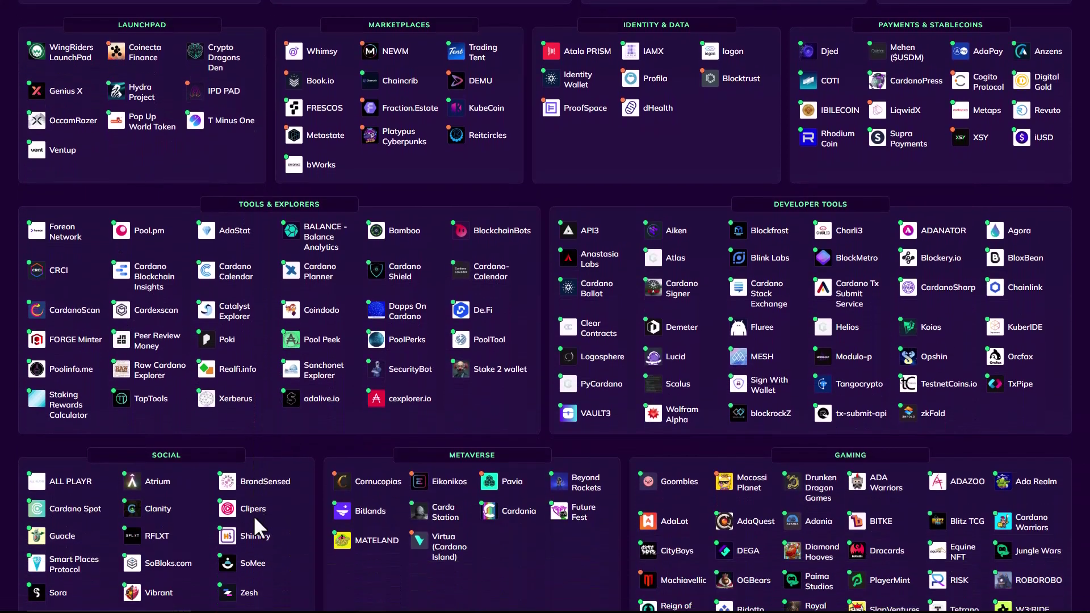
scroll(254, 518, "down", 2)
scroll(256, 528, "down", 1)
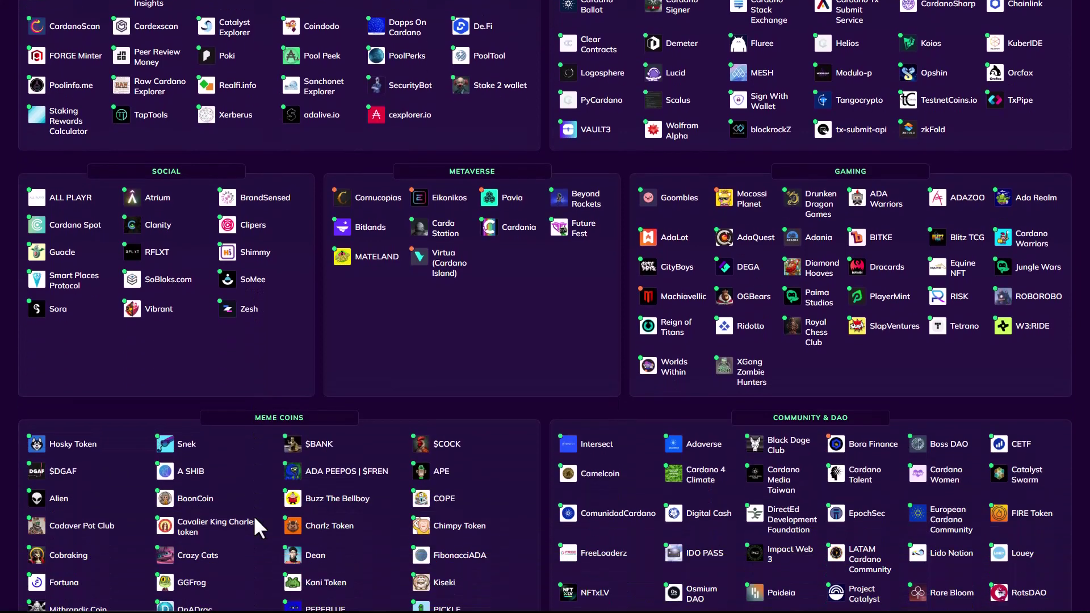
scroll(254, 517, "down", 3)
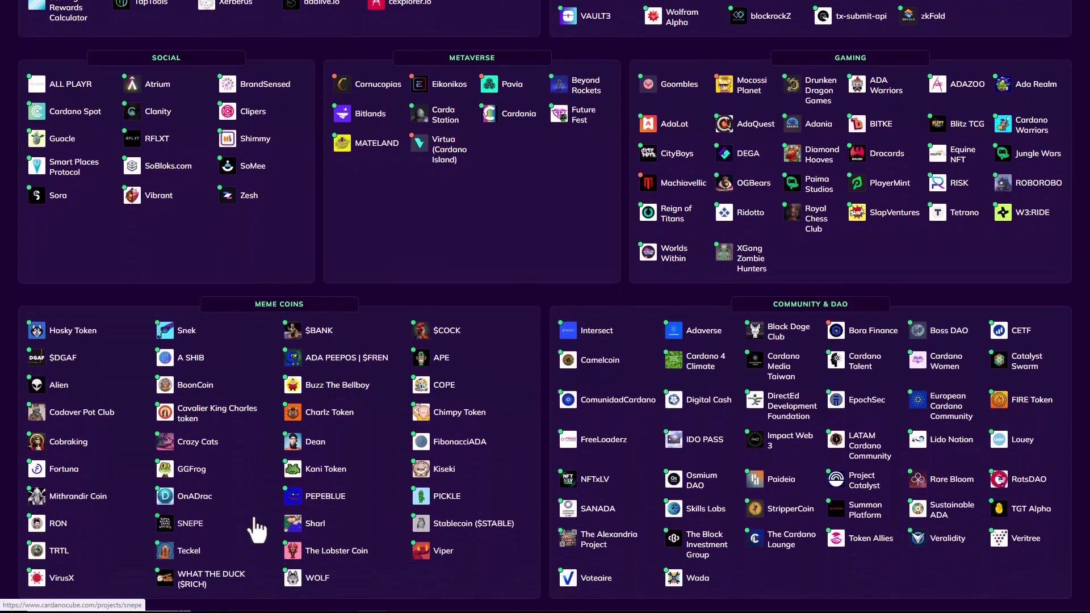
scroll(255, 531, "down", 1)
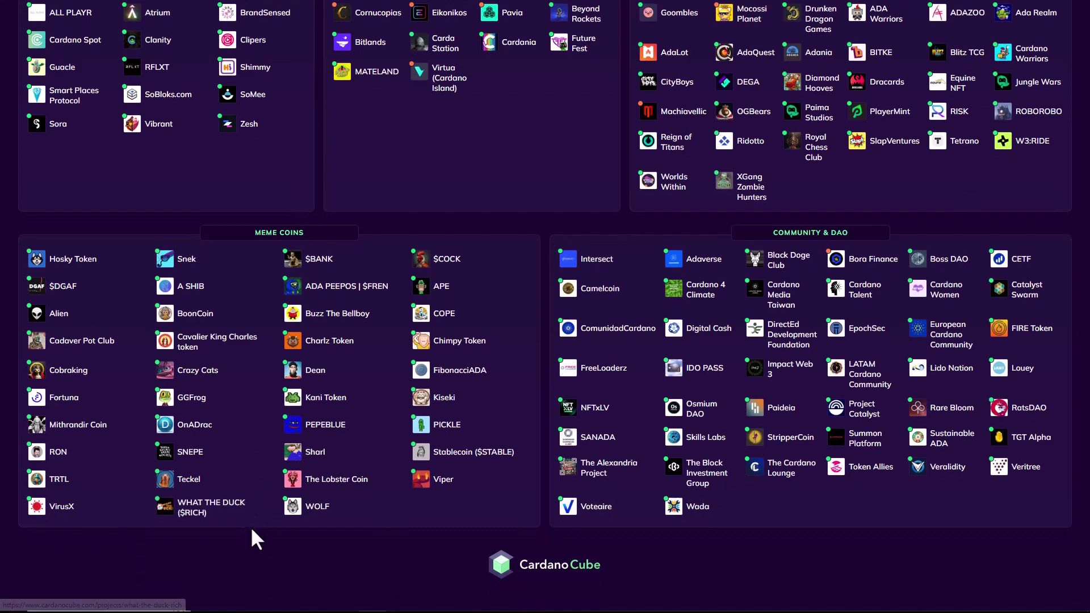
scroll(255, 541, "up", 3)
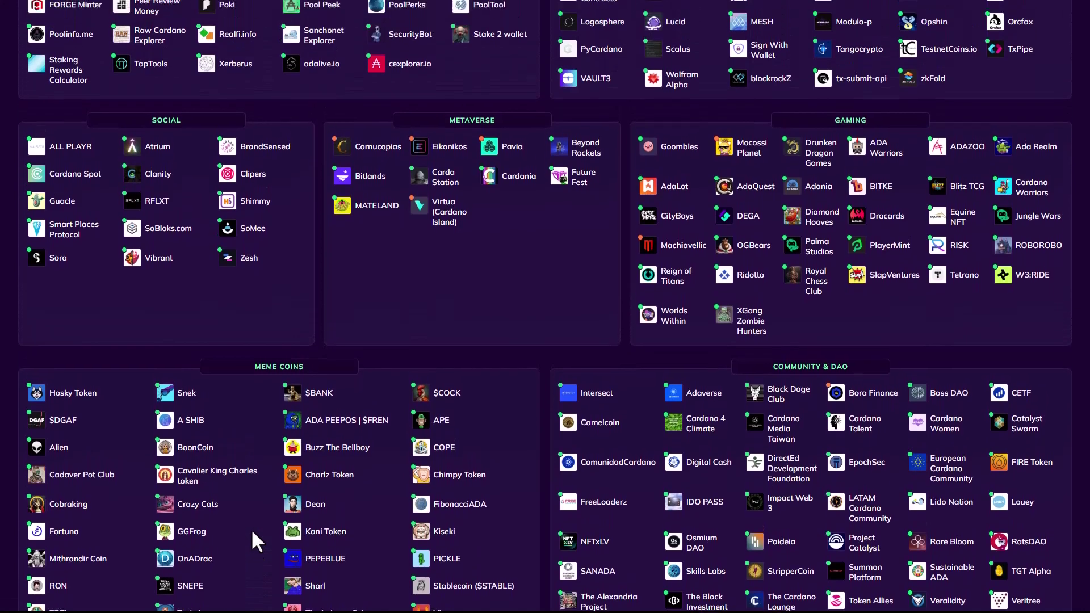
scroll(253, 533, "up", 3)
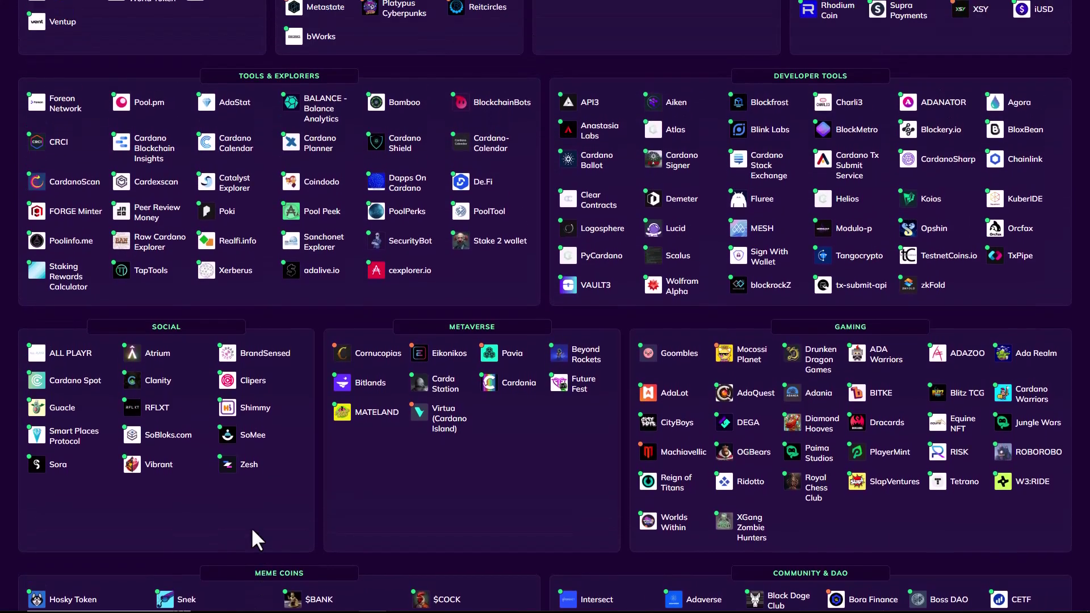
scroll(252, 530, "up", 3)
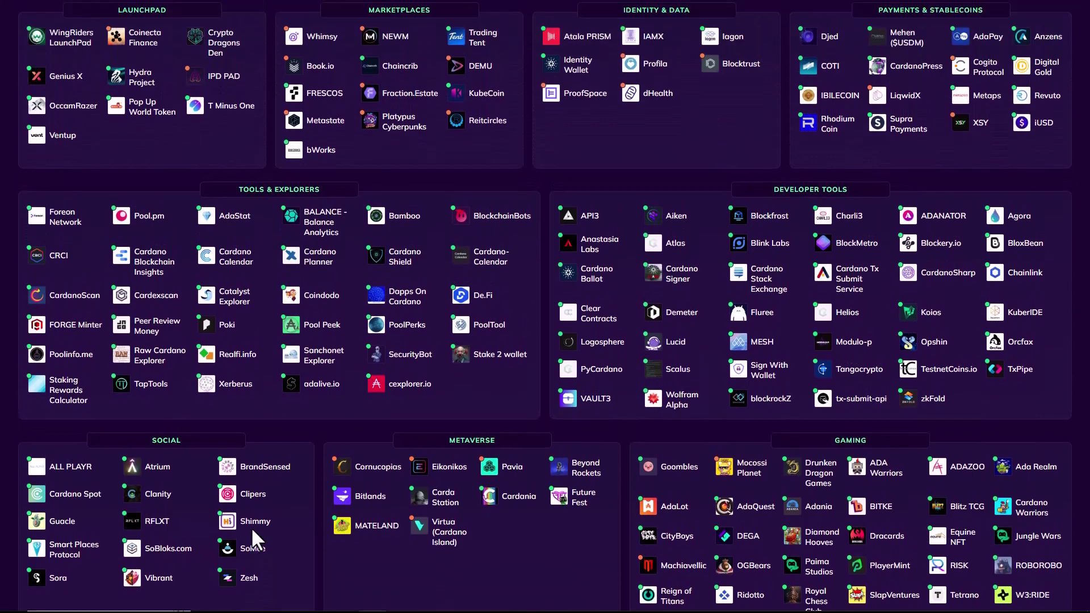
scroll(255, 538, "up", 1)
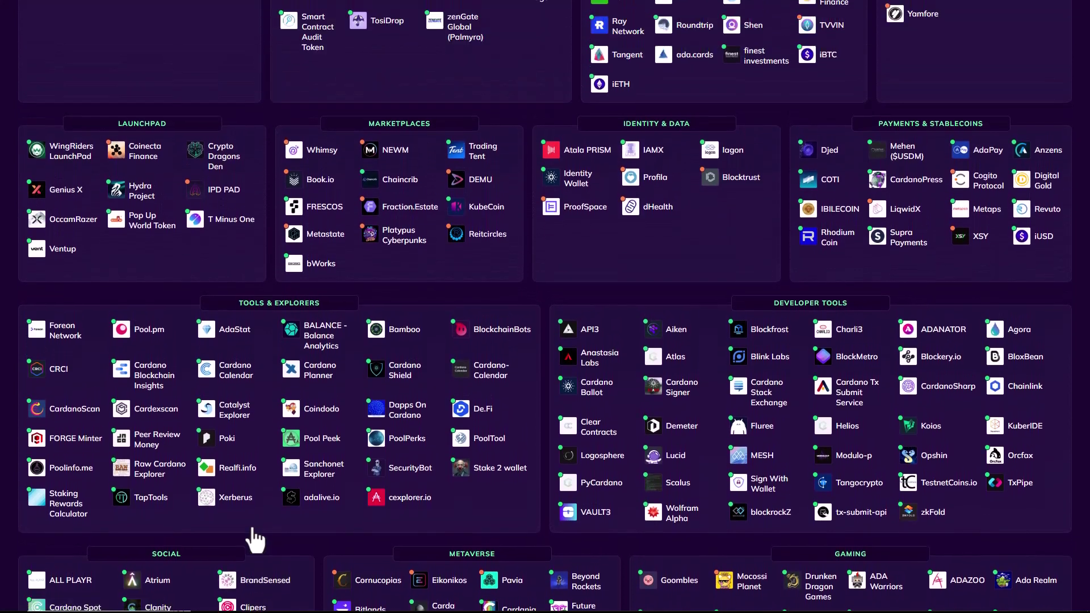
scroll(253, 538, "up", 5)
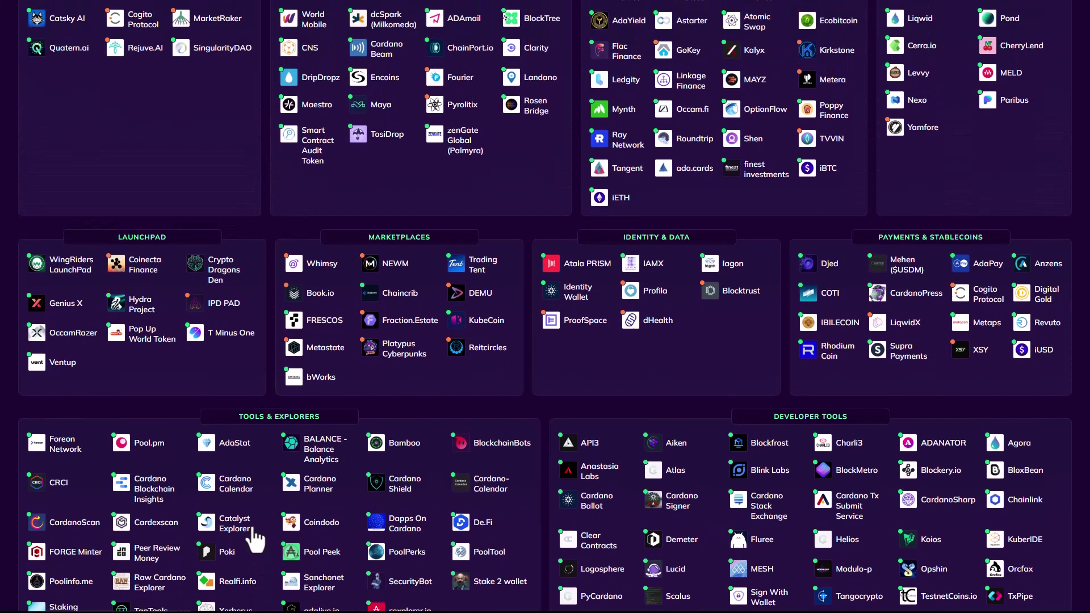
scroll(253, 539, "up", 1)
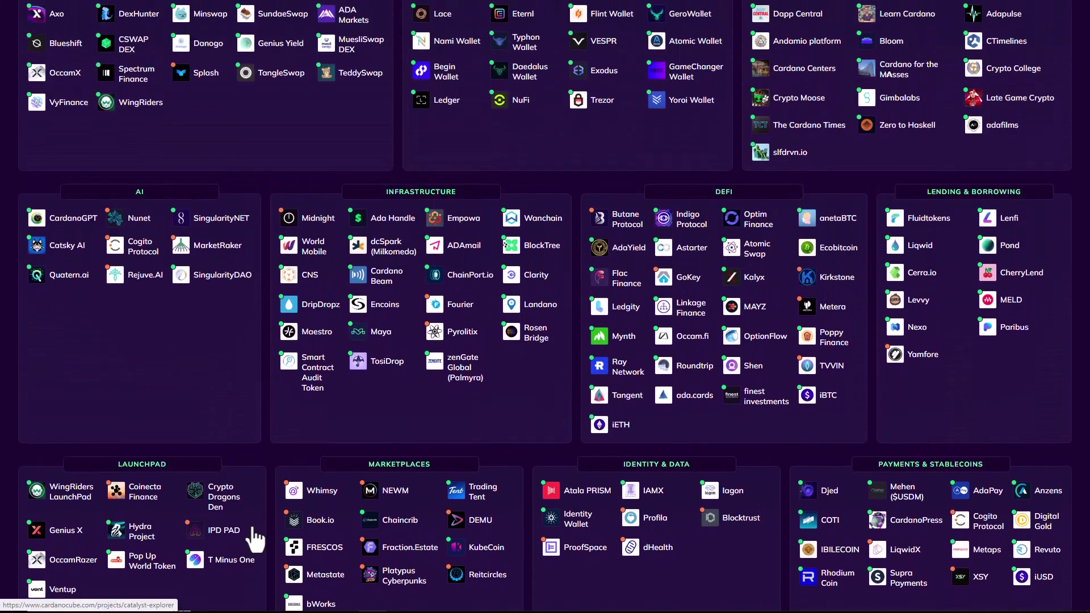
scroll(255, 538, "up", 2)
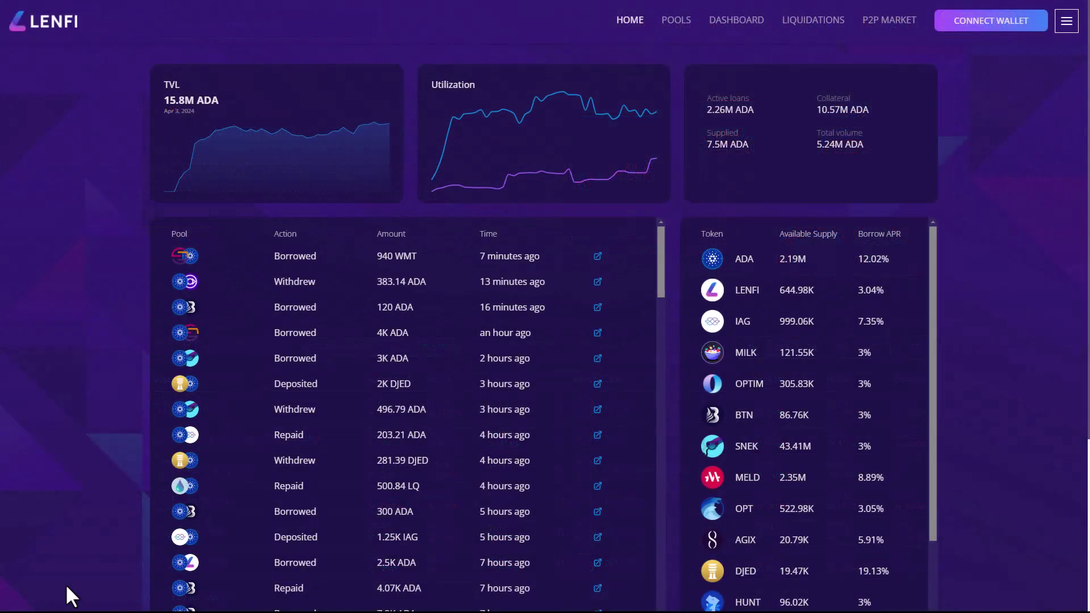
- Go to the POOLS list to review available supply, APY and APR for every pair
left_click(685, 21)
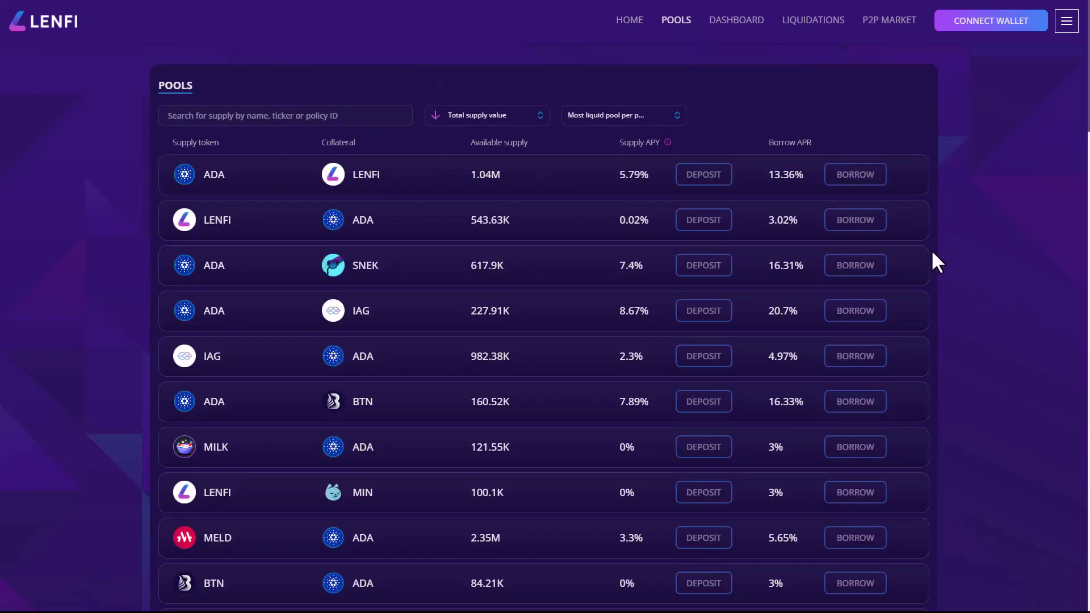
scroll(932, 253, "down", 1)
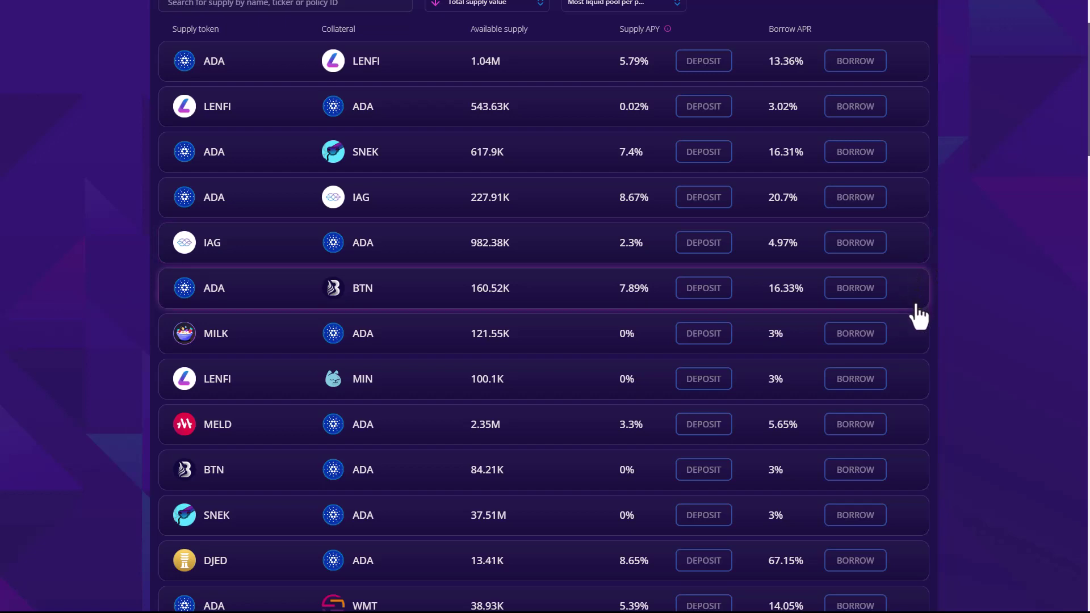
scroll(891, 455, "down", 2)
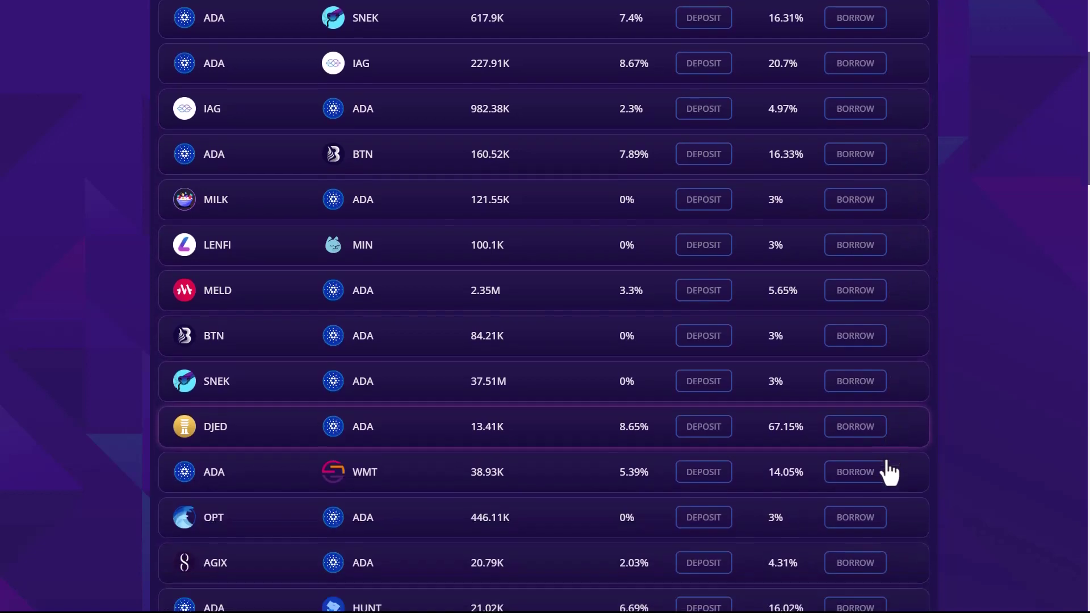
scroll(885, 470, "down", 1)
scroll(884, 470, "down", 1)
scroll(881, 461, "down", 1)
scroll(880, 458, "down", 1)
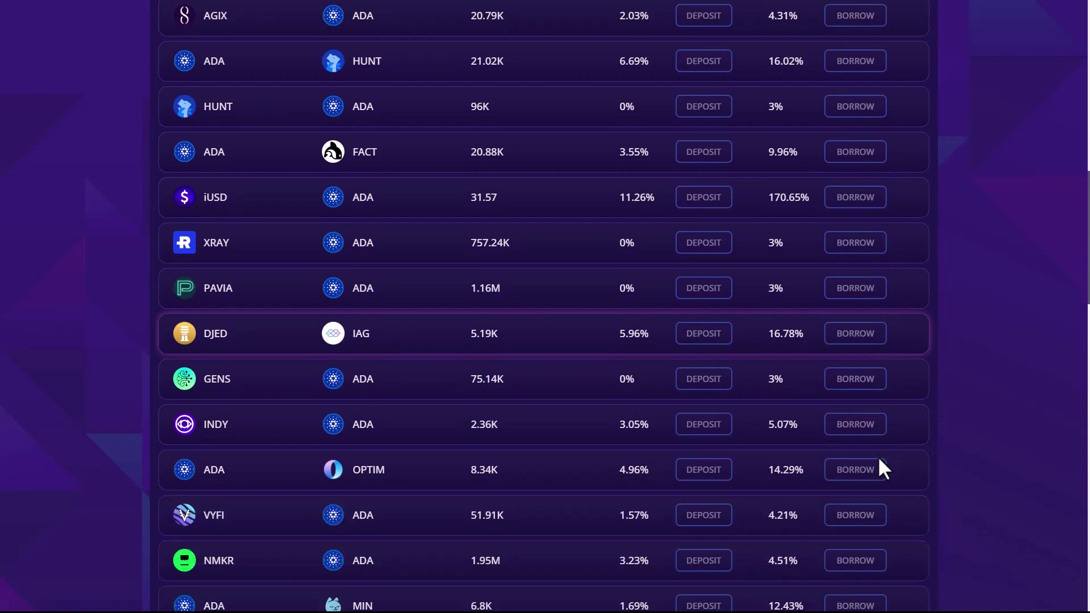
scroll(878, 459, "down", 1)
scroll(877, 459, "down", 1)
scroll(874, 458, "down", 2)
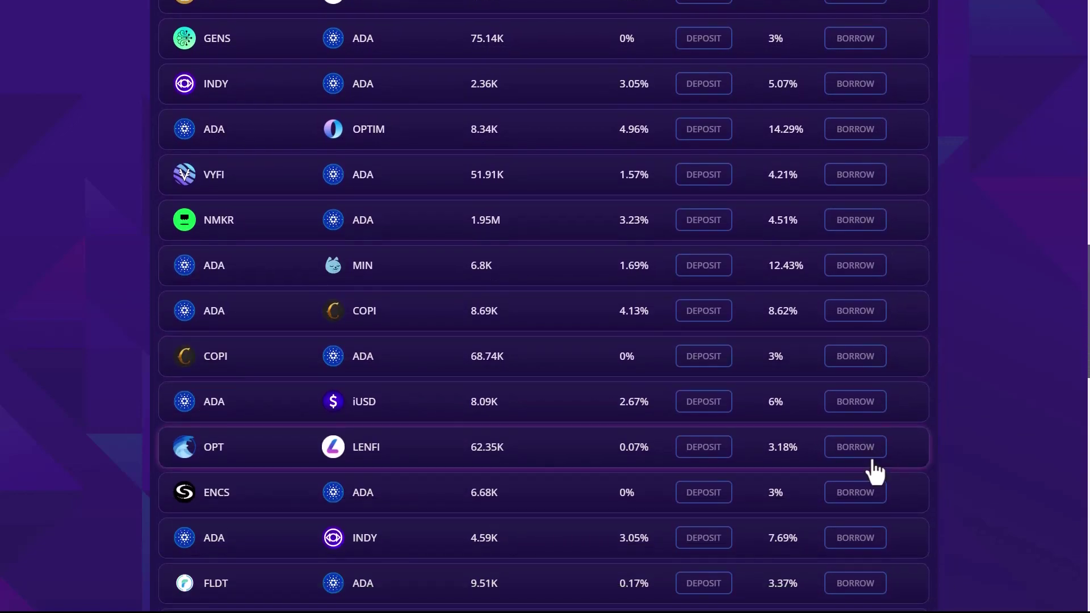
scroll(873, 461, "down", 1)
scroll(873, 460, "down", 1)
scroll(873, 464, "down", 1)
scroll(873, 469, "down", 1)
scroll(873, 463, "down", 1)
scroll(873, 462, "down", 1)
scroll(873, 463, "down", 2)
scroll(872, 464, "down", 1)
scroll(870, 460, "down", 2)
scroll(871, 461, "down", 1)
scroll(870, 459, "down", 2)
scroll(870, 460, "down", 1)
scroll(871, 473, "down", 1)
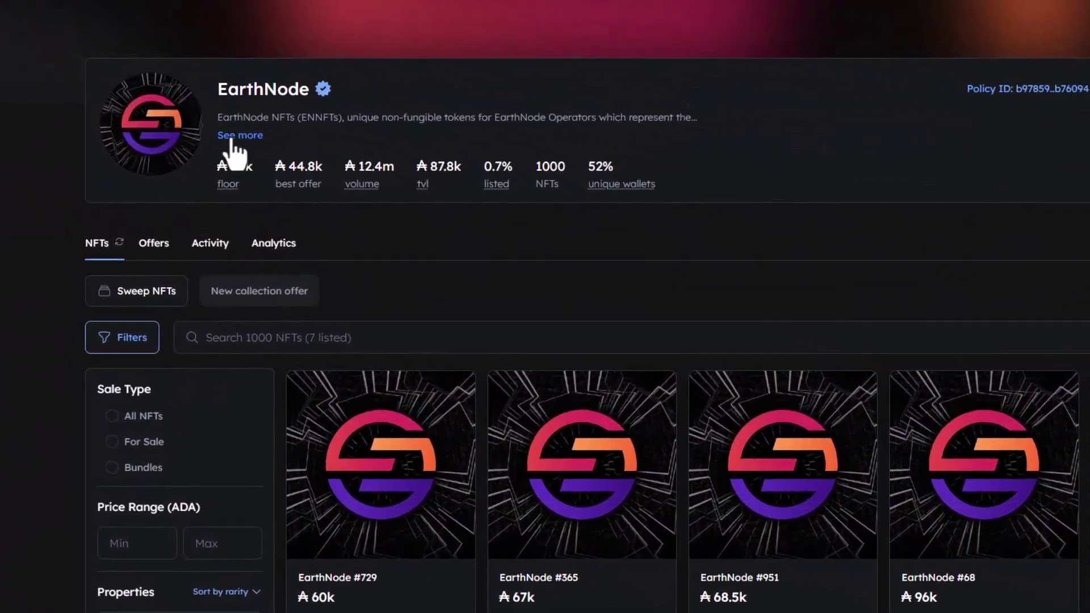
- Expand the full EarthNode collection description via See more
left_click(190, 108)
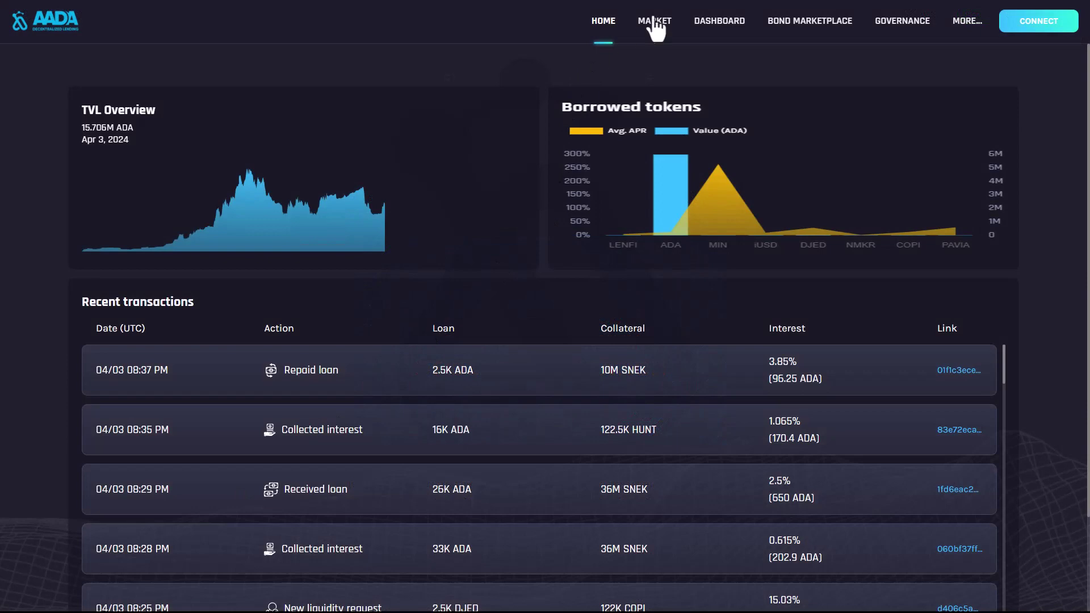
- In the AADA market, check the liquidity requests, then return to liquidity deposits
left_click(654, 22)
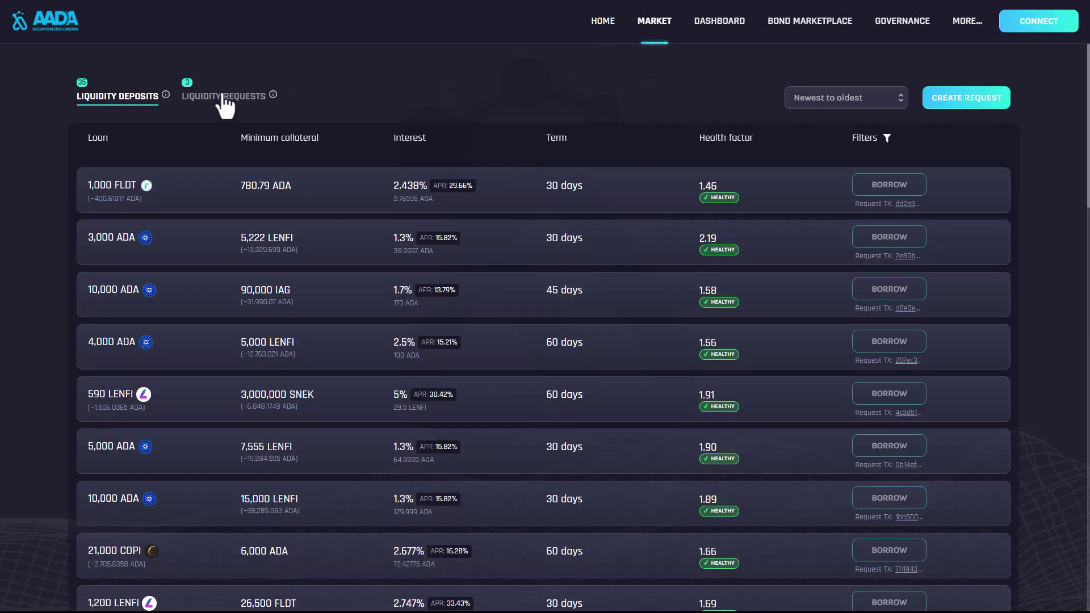
left_click(223, 99)
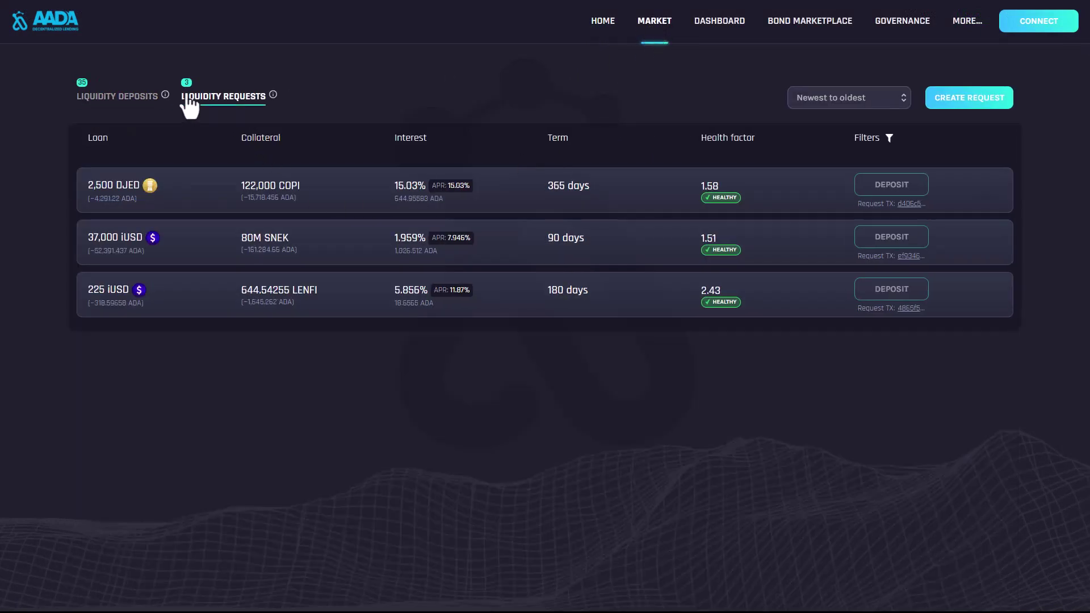
left_click(110, 100)
scroll(225, 298, "down", 2)
scroll(225, 324, "down", 2)
scroll(224, 322, "down", 3)
scroll(223, 323, "down", 1)
scroll(223, 320, "down", 2)
scroll(306, 345, "down", 2)
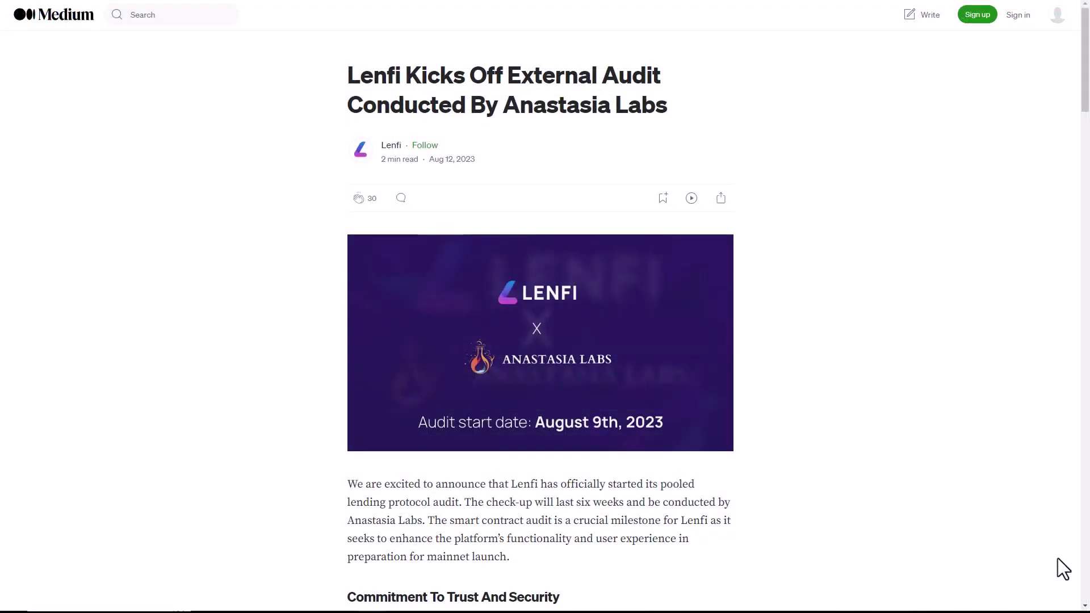
scroll(1062, 572, "down", 1)
scroll(1053, 573, "down", 1)
scroll(1052, 574, "down", 1)
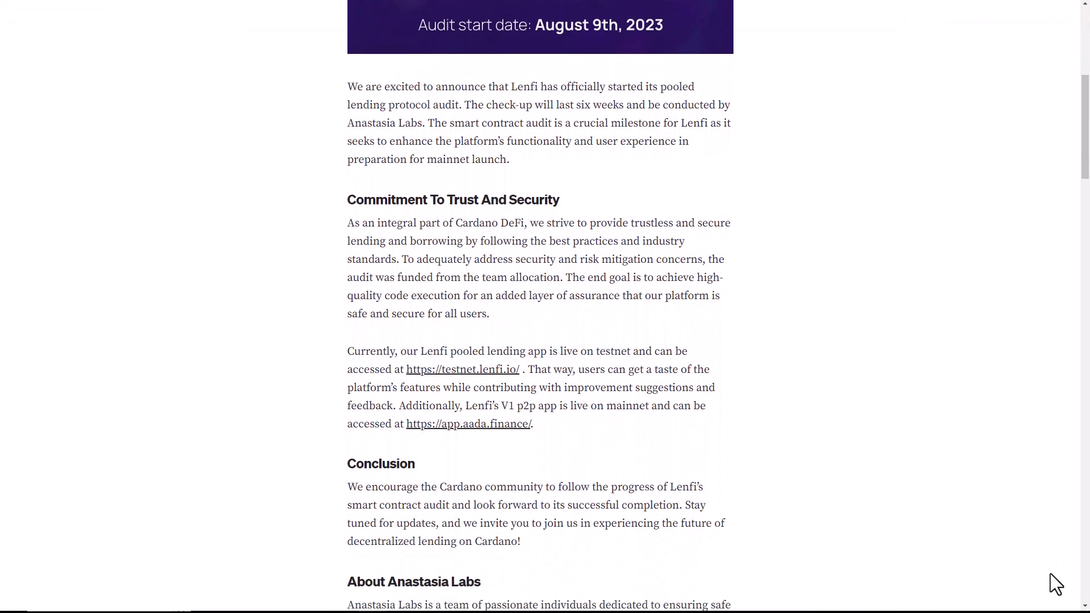
scroll(1051, 574, "down", 1)
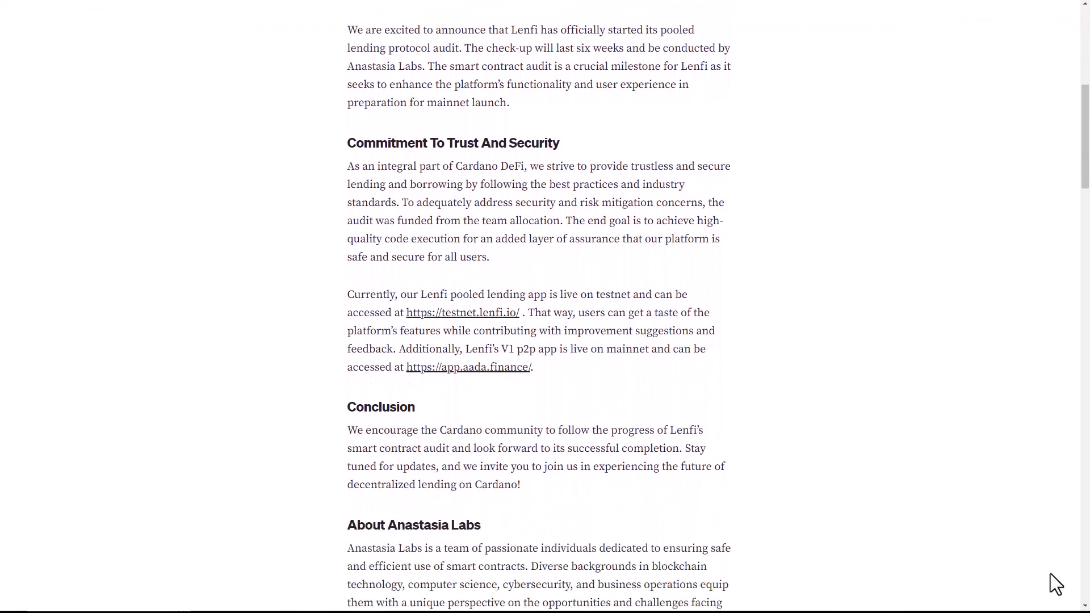
scroll(1050, 573, "down", 1)
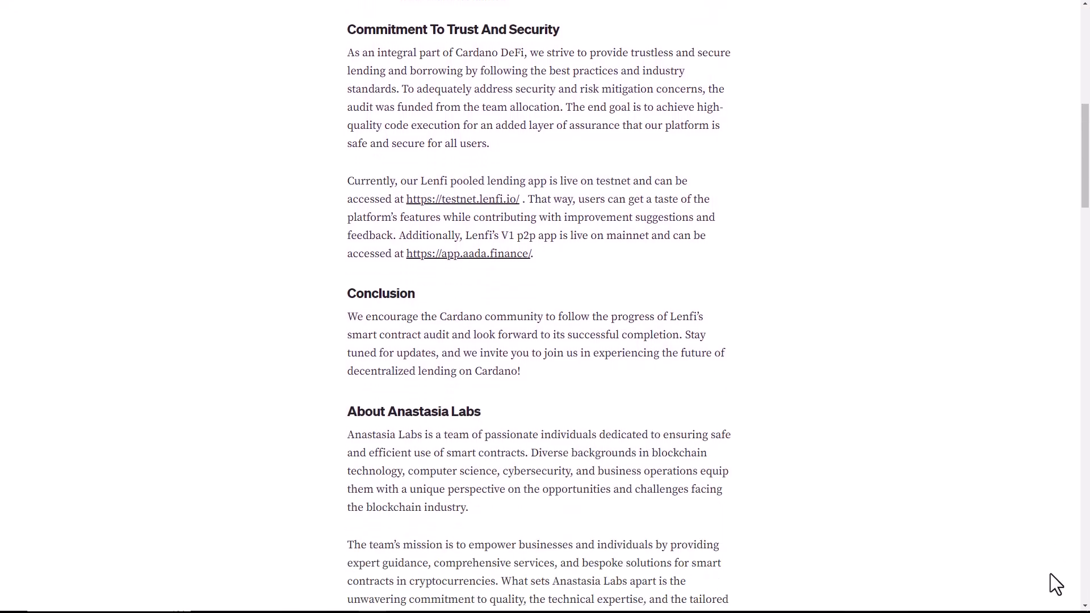
scroll(1048, 575, "down", 1)
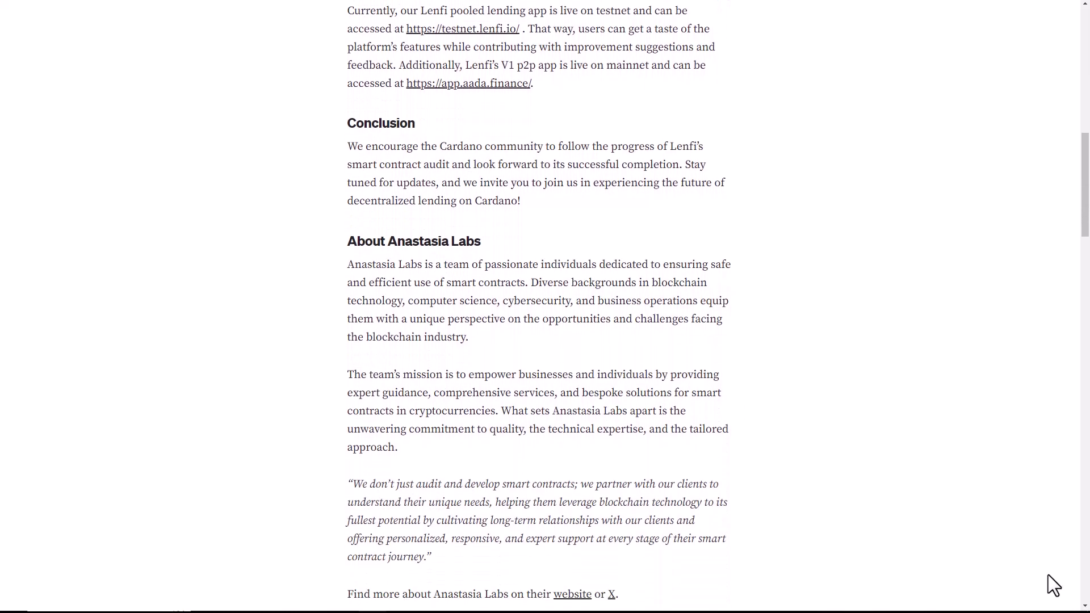
scroll(1052, 587, "down", 1)
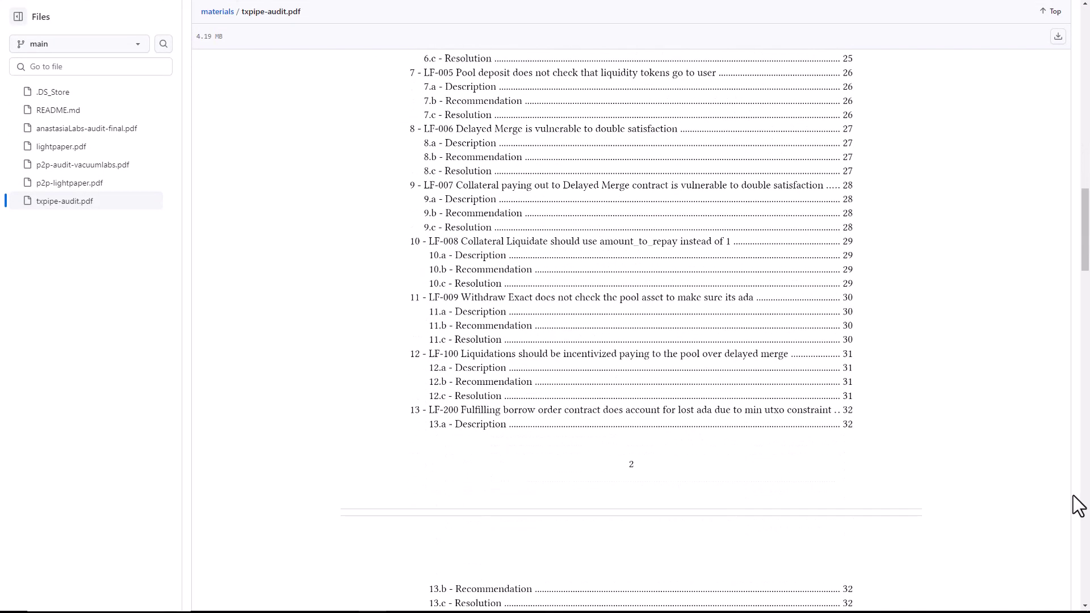
scroll(1079, 511, "down", 4)
scroll(1078, 512, "down", 1)
scroll(1075, 515, "down", 5)
scroll(1075, 521, "down", 2)
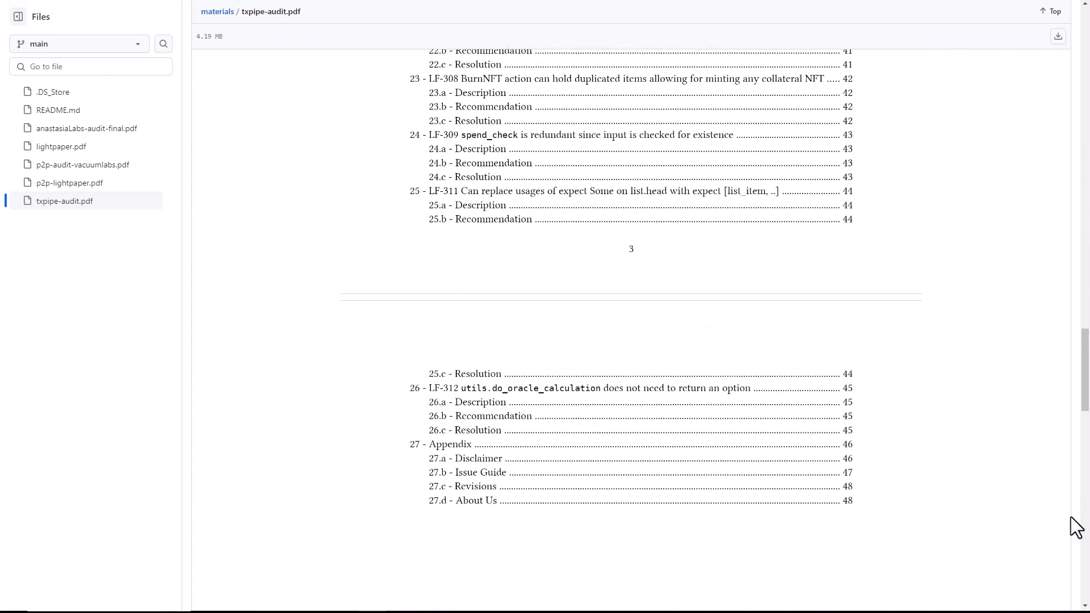
scroll(1076, 527, "down", 3)
scroll(1075, 527, "down", 3)
scroll(1077, 531, "down", 3)
scroll(1078, 539, "down", 2)
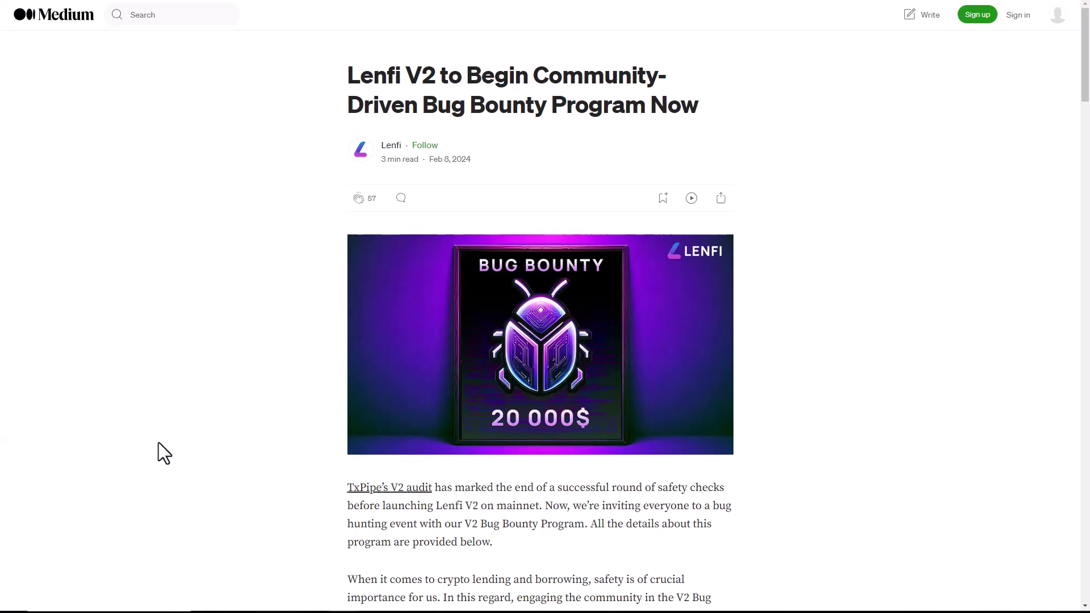
scroll(158, 442, "down", 5)
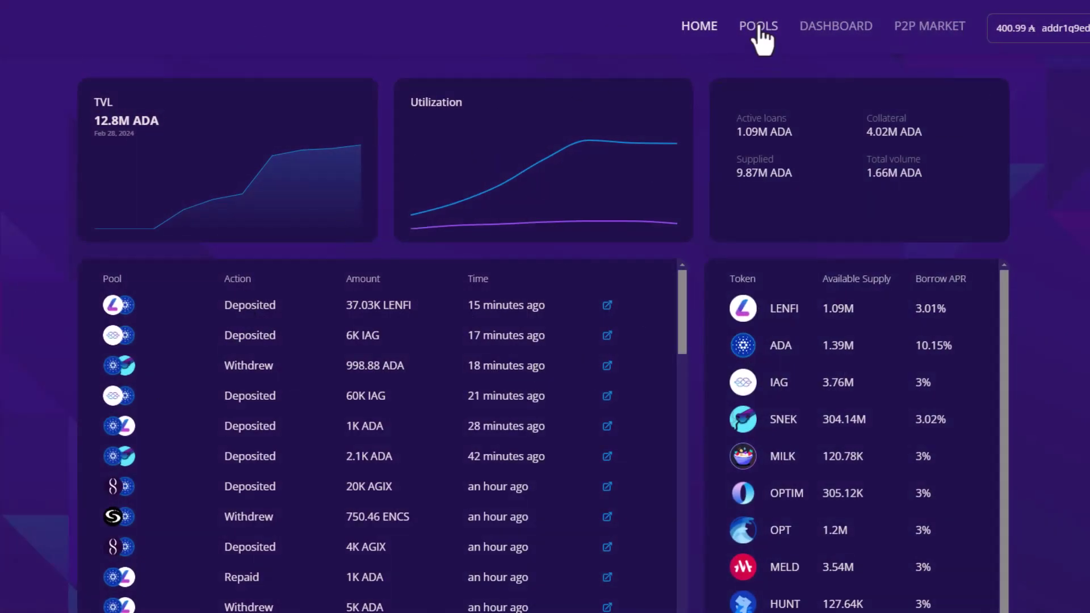
- From POOLS, begin a new pool with LENFI as the supply token
left_click(758, 33)
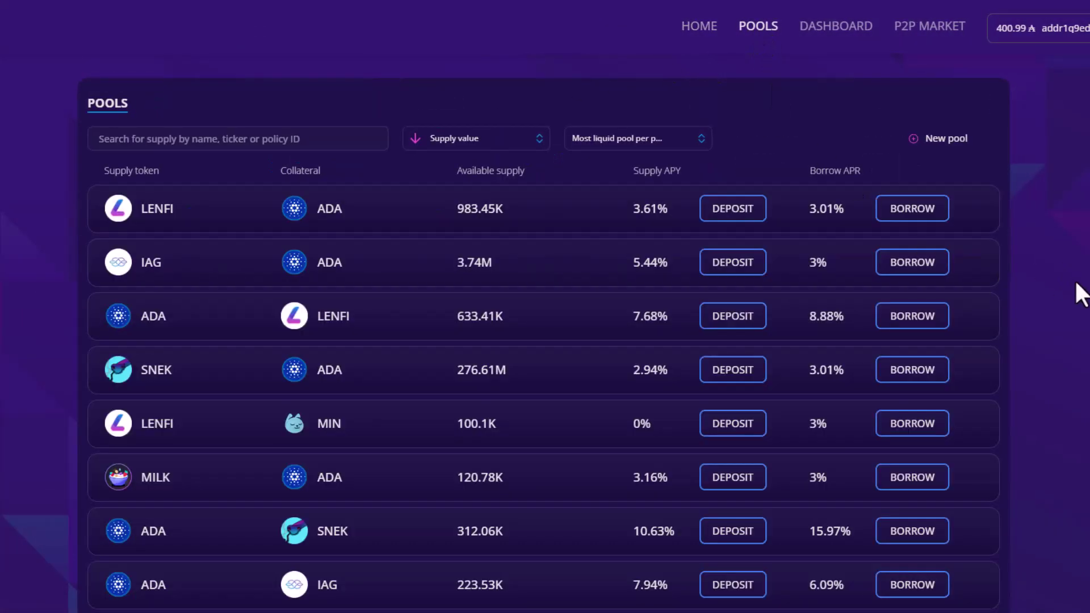
scroll(1079, 293, "down", 5)
scroll(544, 307, "down", 5)
scroll(544, 306, "up", 5)
scroll(948, 157, "up", 5)
left_click(948, 157)
left_click(509, 343)
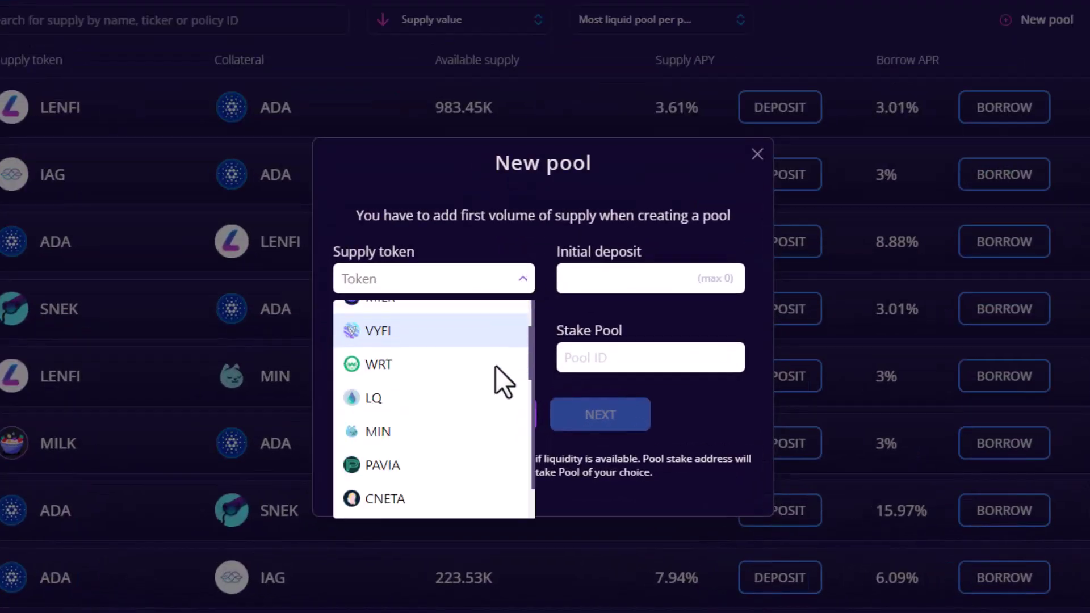
scroll(488, 374, "up", 3)
left_click(413, 357)
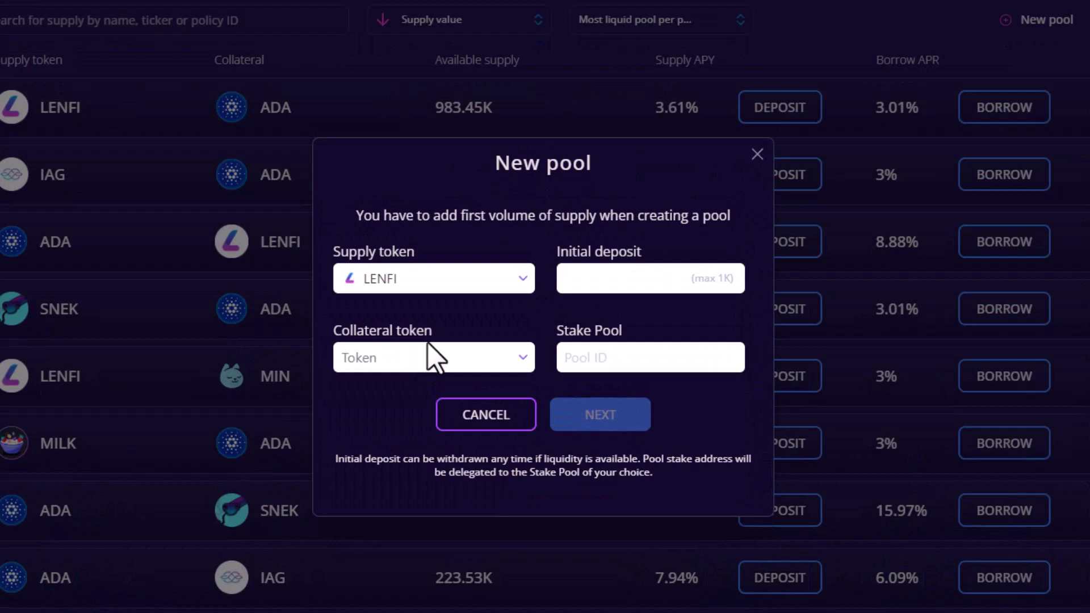
type("1000")
- Choose ADA as collateral and paste in the stake pool ID
left_click(524, 359)
scroll(461, 443, "down", 3)
scroll(401, 396, "up", 3)
left_click(402, 400)
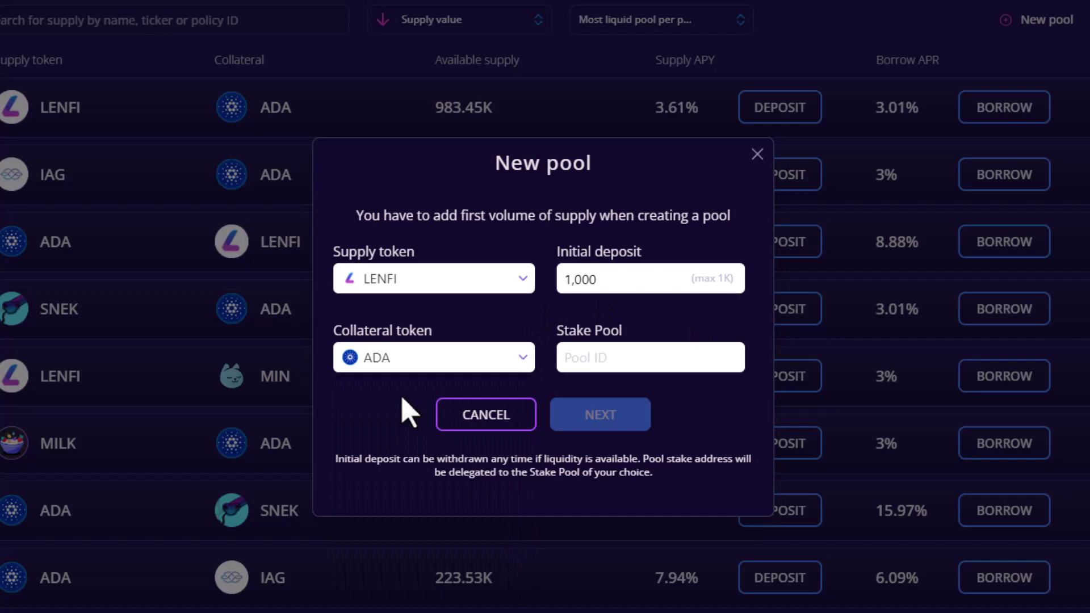
left_click(657, 363)
key("ctrl+v")
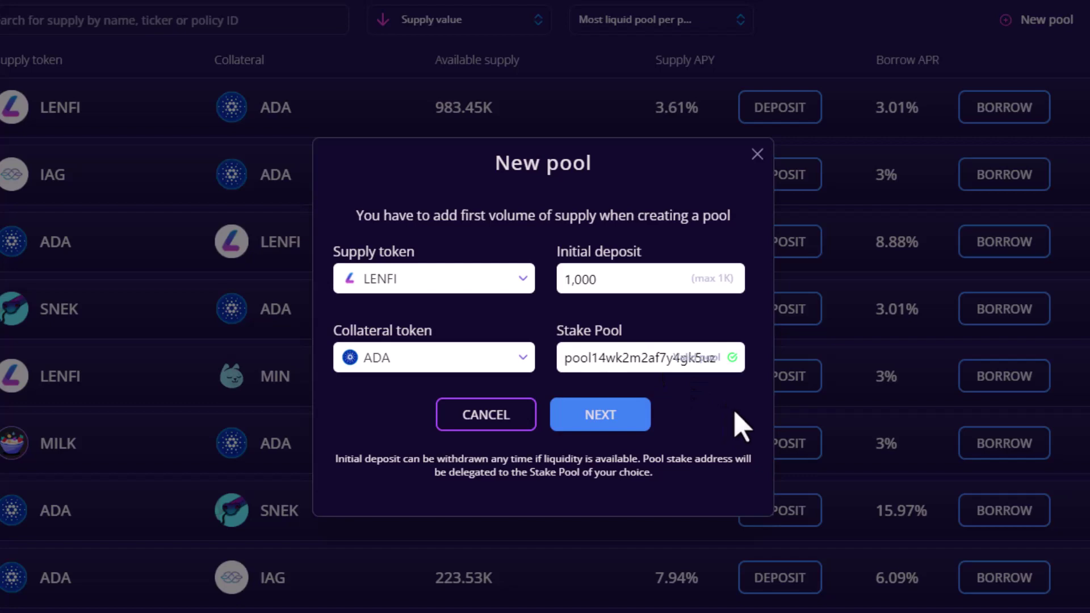
- Confirm the pool summary and approve signing so the transaction is submitted
left_click(602, 417)
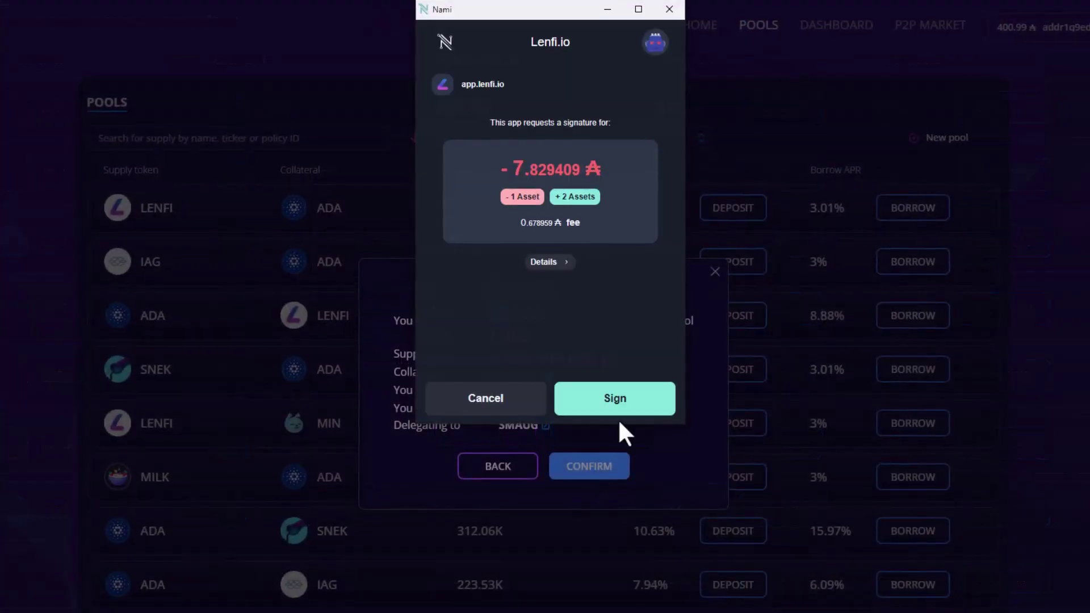
left_click(616, 399)
type("password")
left_click(623, 216)
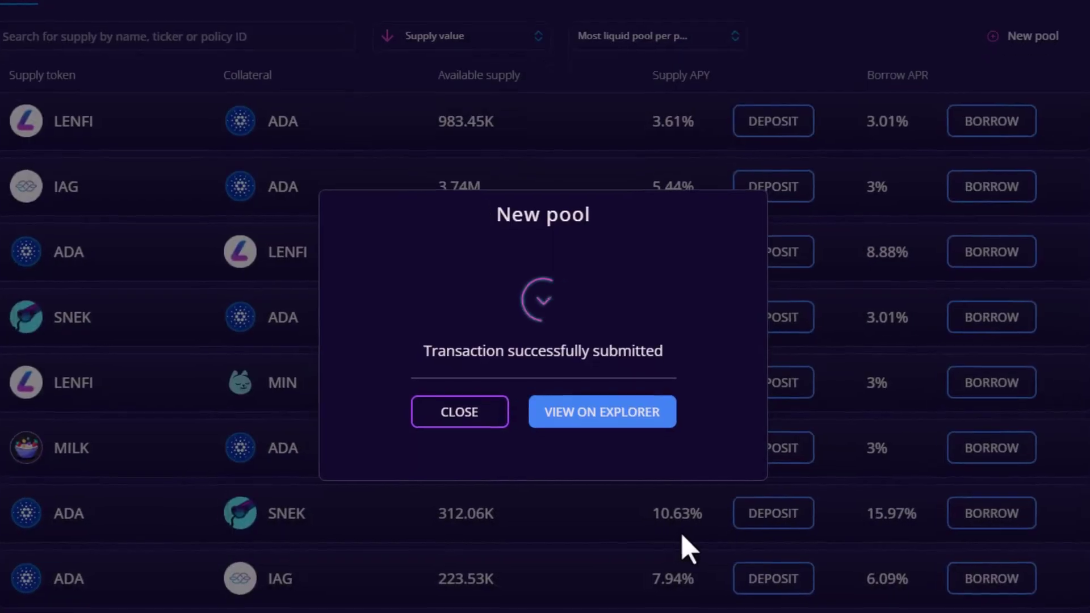